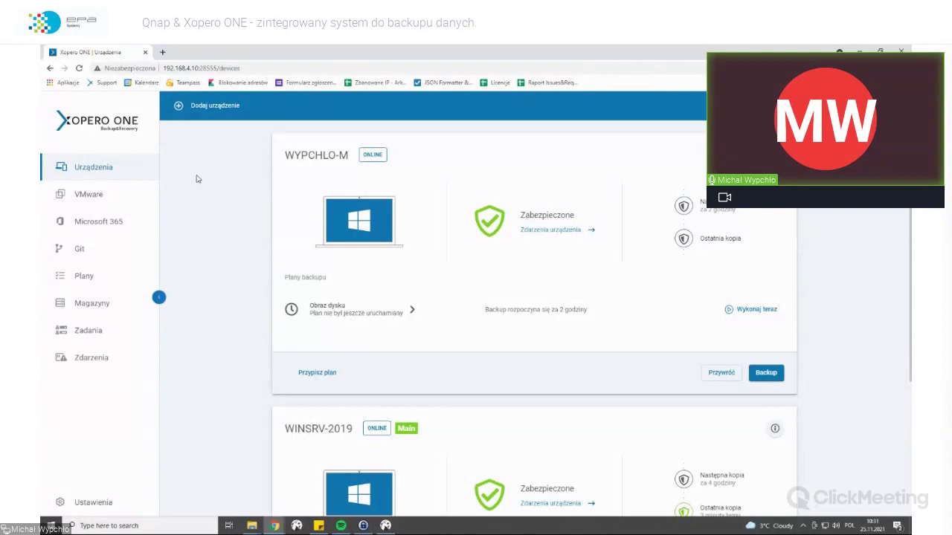
# View the agent installers offered for adding a device, and close the list
pyautogui.click(207, 117)
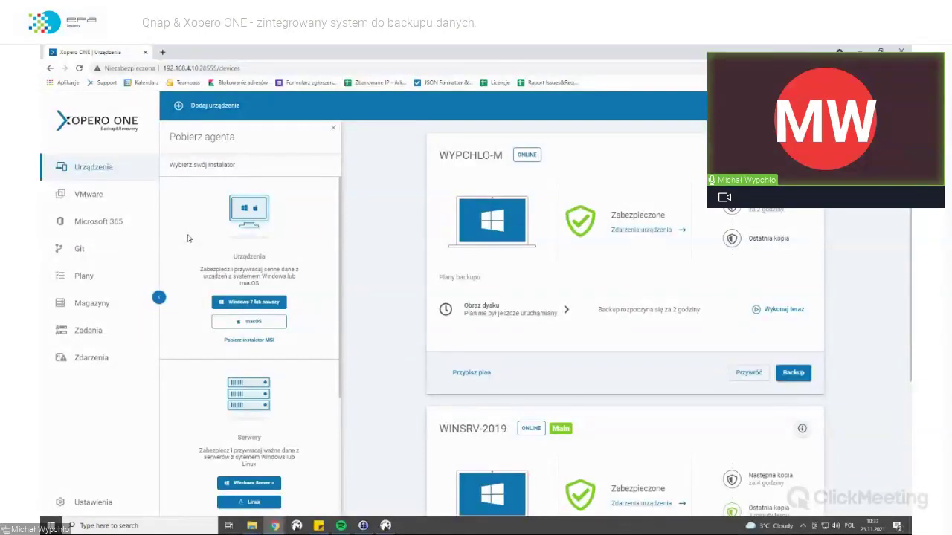
pyautogui.click(333, 128)
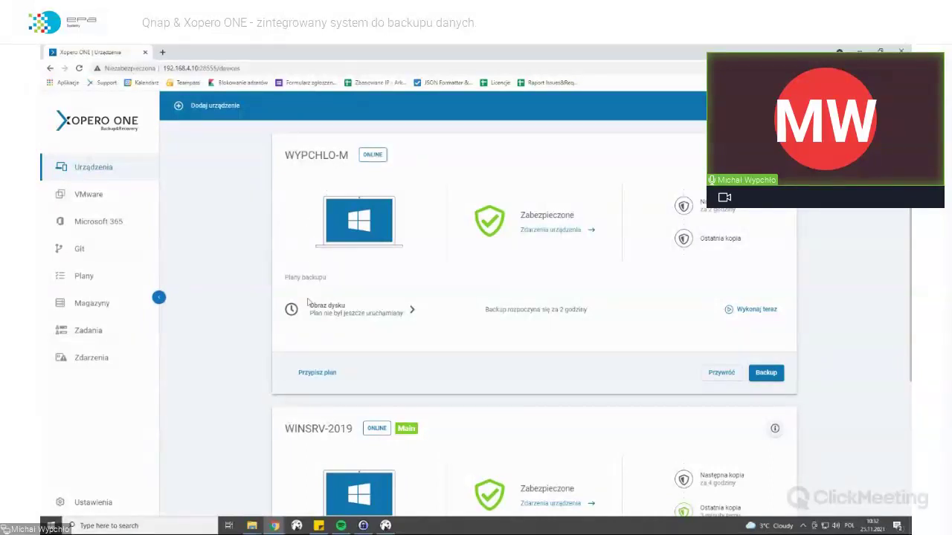
# Assign the Desktop&Documents Protection(Windows) plan to the first listed device and run that plan immediately
pyautogui.click(327, 374)
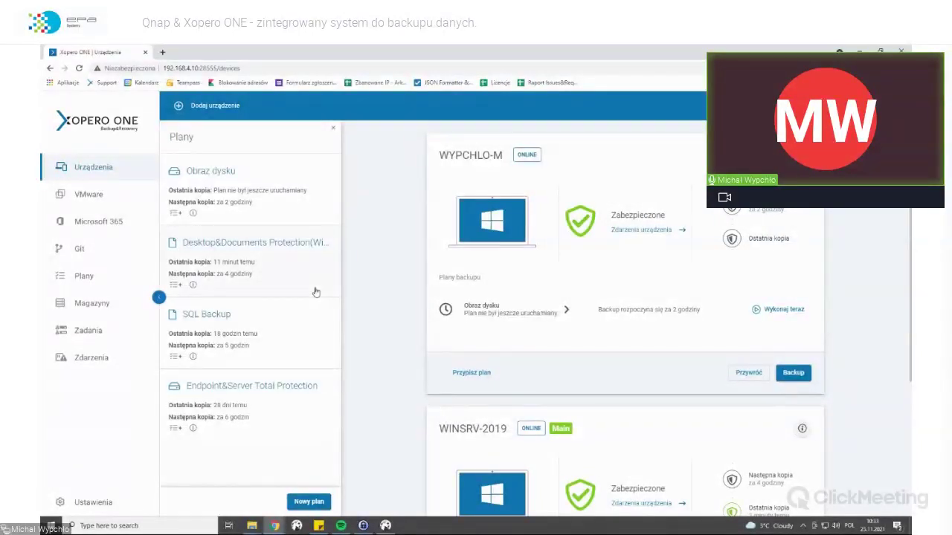
pyautogui.moveTo(315, 292); pyautogui.dragTo(594, 335)
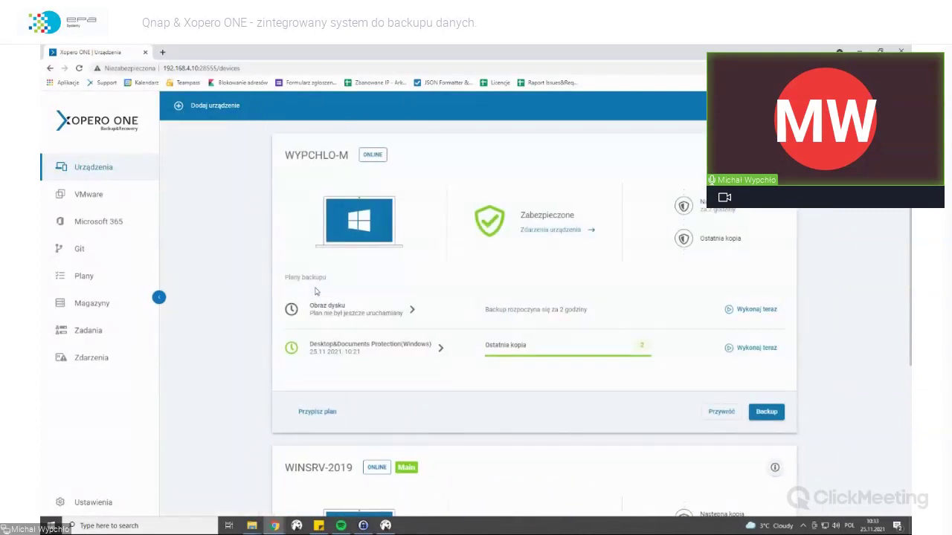
pyautogui.click(727, 348)
# Review the per-device details of the current backup task and of the finished Desktop&Documents Protection(Windows) tasks from the last 30 days
pyautogui.click(67, 338)
pyautogui.click(257, 199)
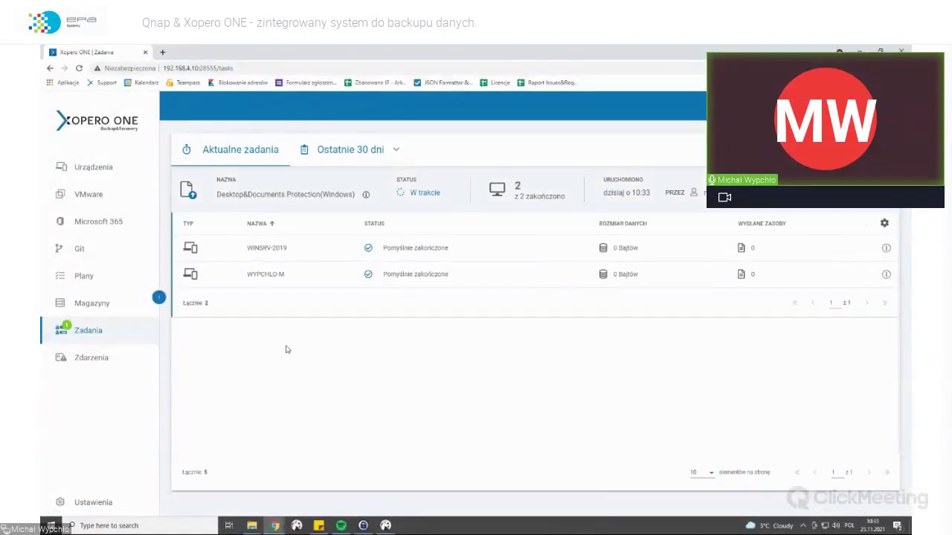
pyautogui.click(351, 152)
pyautogui.click(345, 191)
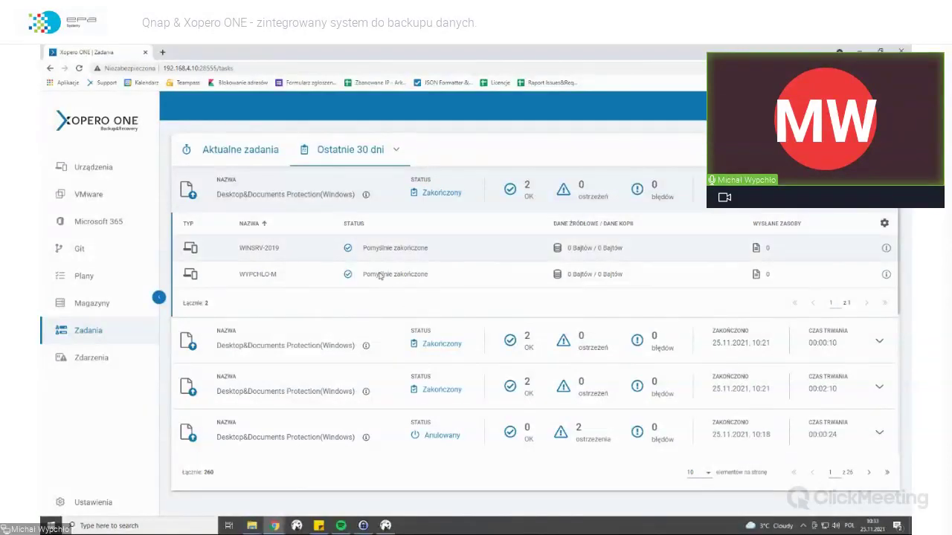
pyautogui.click(377, 338)
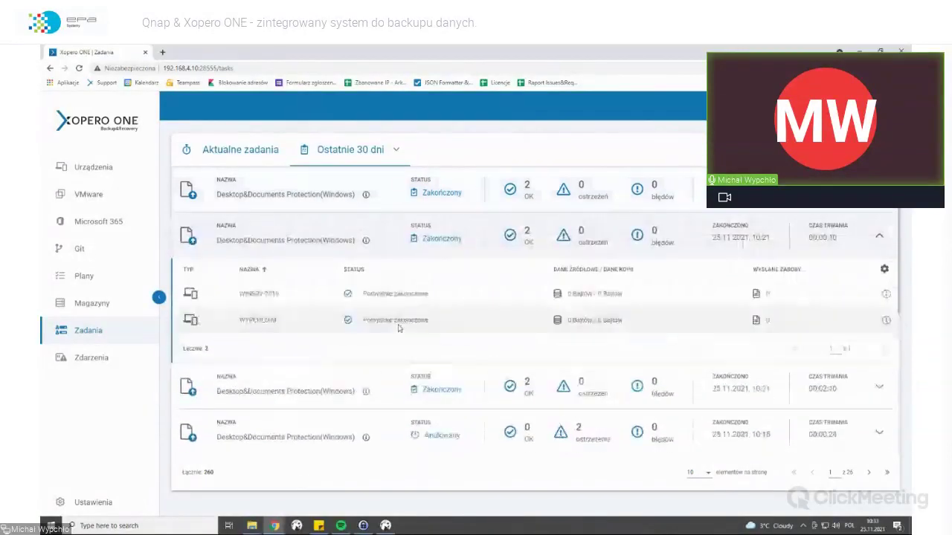
pyautogui.click(391, 379)
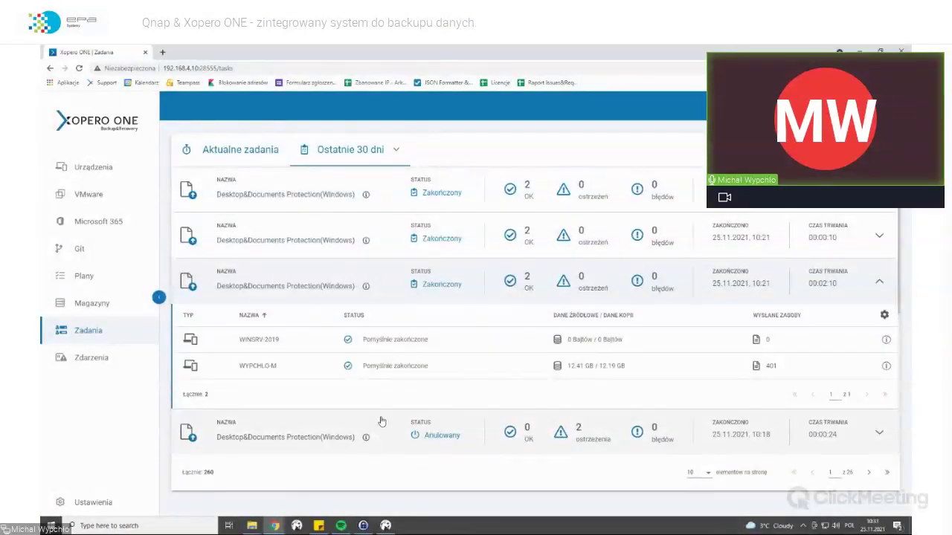
pyautogui.click(385, 201)
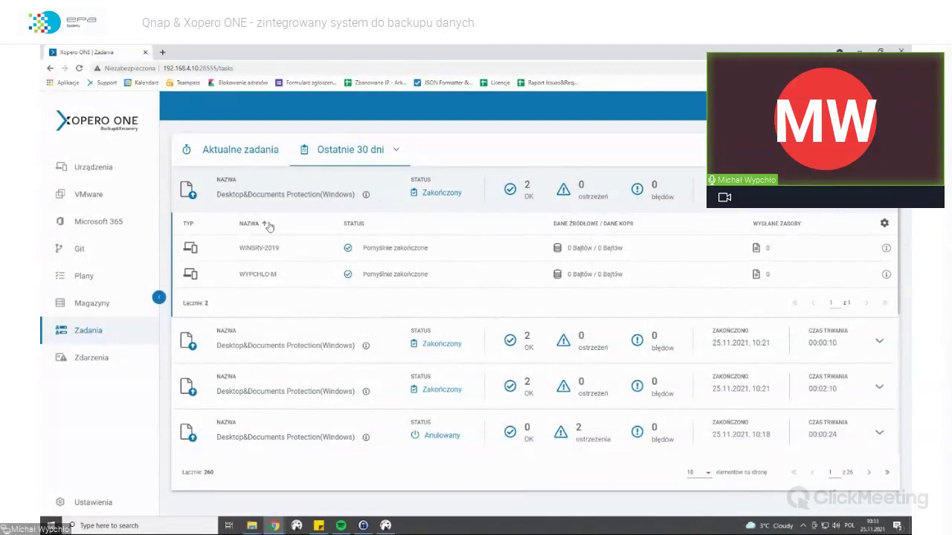
# Display the devices as a table and examine the basic and advanced search filters without applying any
pyautogui.click(133, 175)
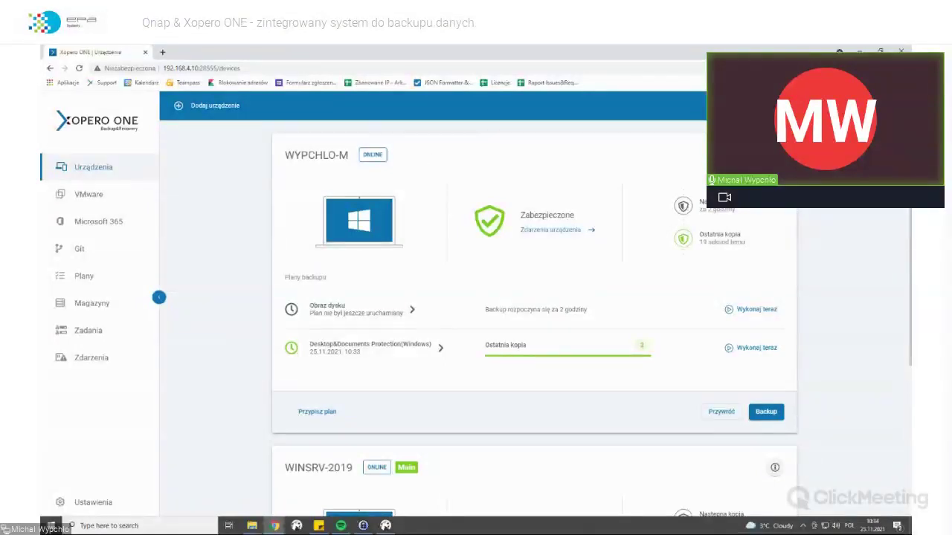
pyautogui.click(880, 152)
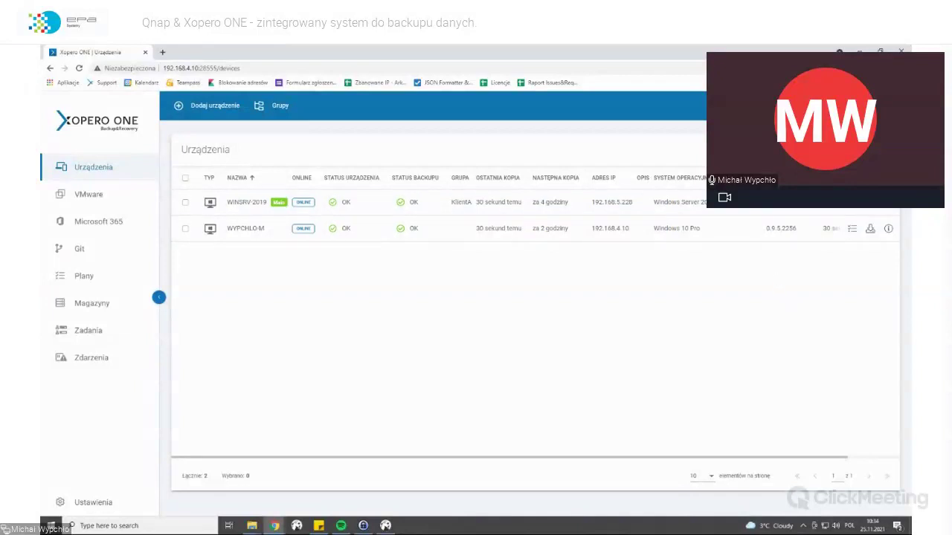
pyautogui.click(884, 149)
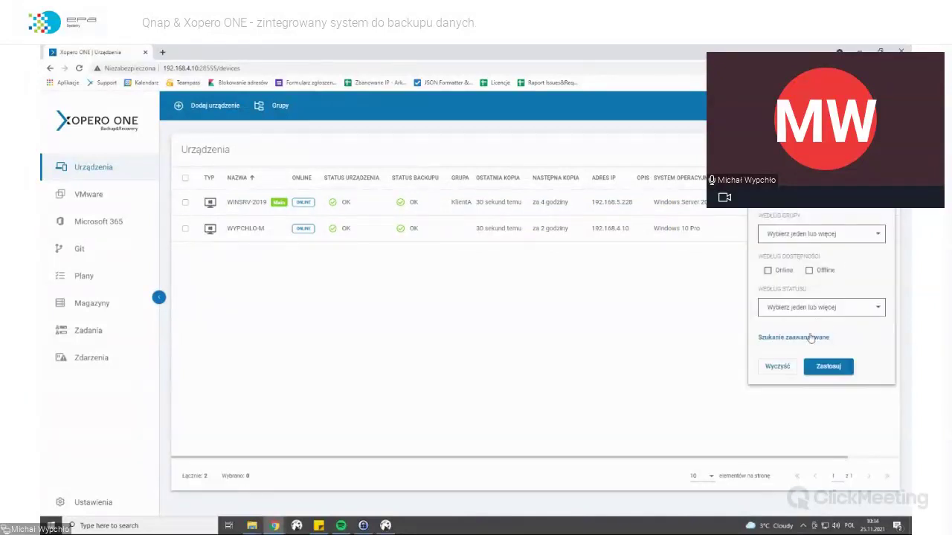
pyautogui.click(806, 345)
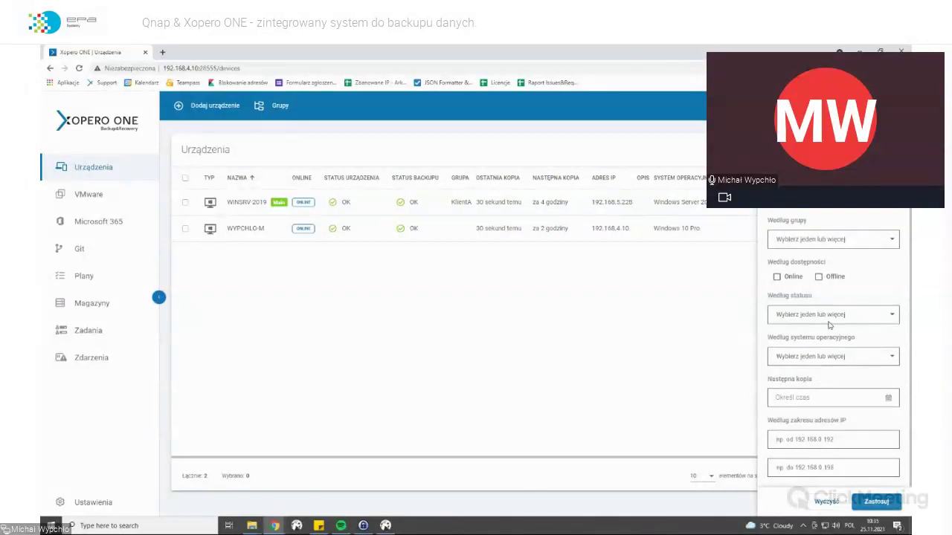
pyautogui.press('Escape')
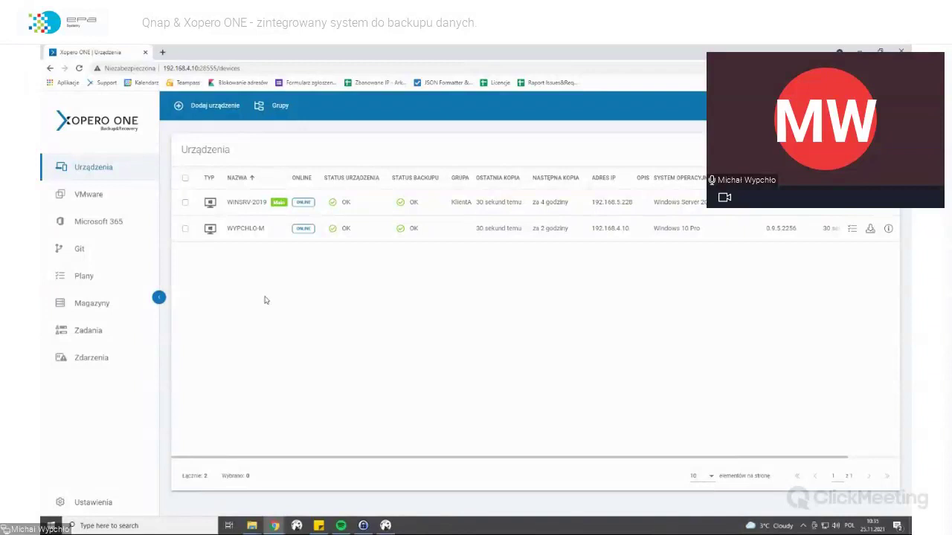
# Start a new backup plan and set its backup type to Pliki
pyautogui.click(119, 276)
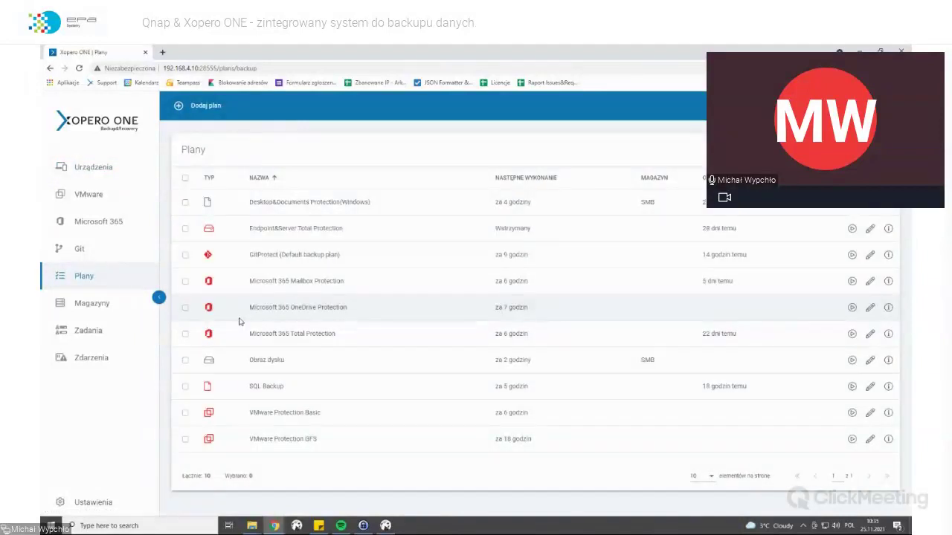
pyautogui.click(197, 106)
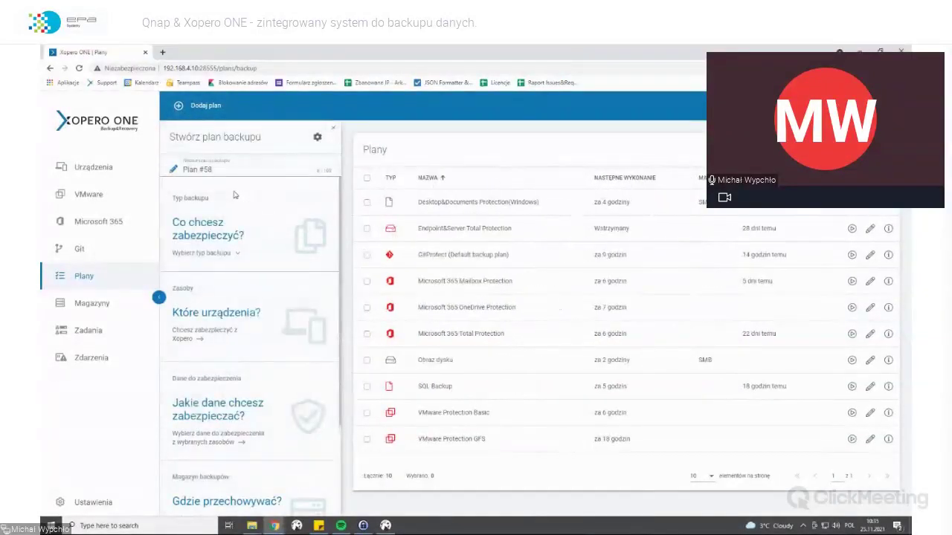
pyautogui.click(201, 253)
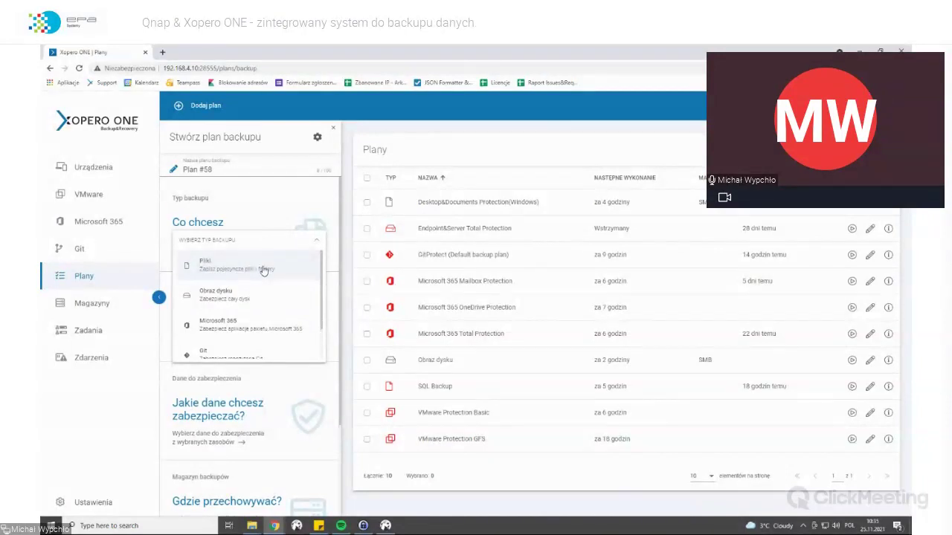
pyautogui.scroll(-1, 263, 272)
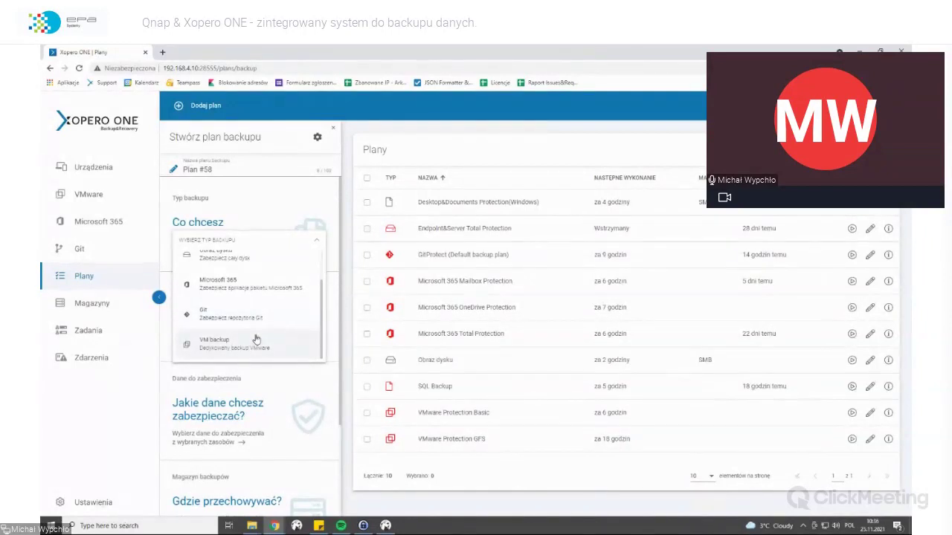
pyautogui.scroll(1, 256, 338)
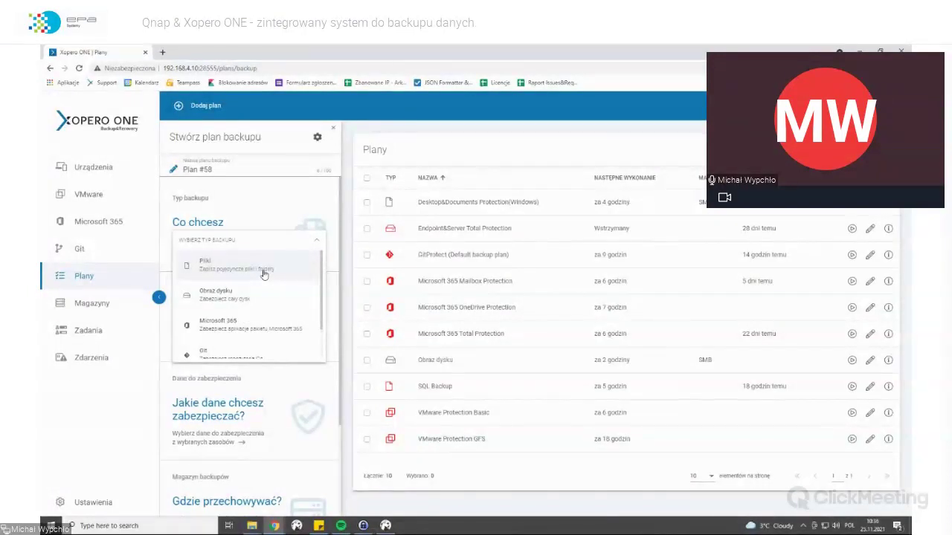
pyautogui.click(263, 275)
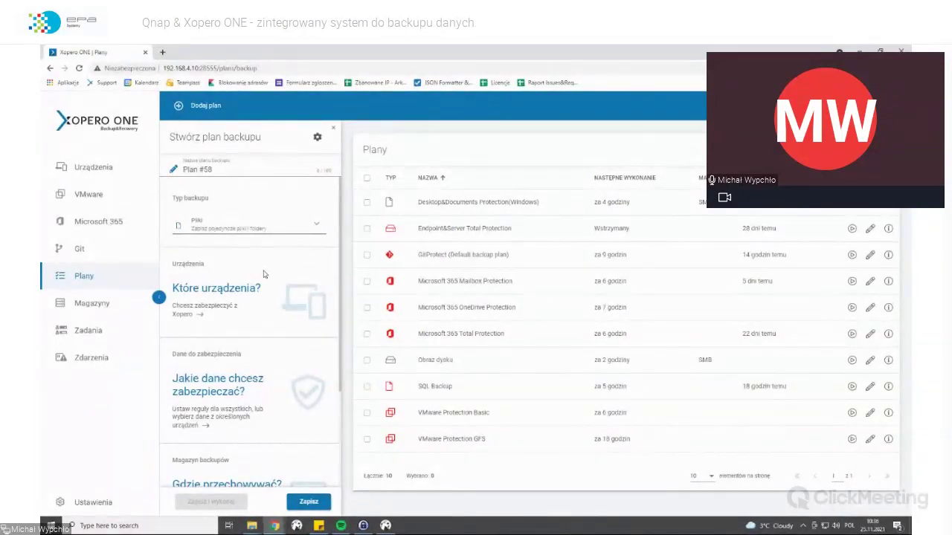
# Include both listed devices, WINSRV-2019 and the other Windows computer, in the new backup plan
pyautogui.click(275, 301)
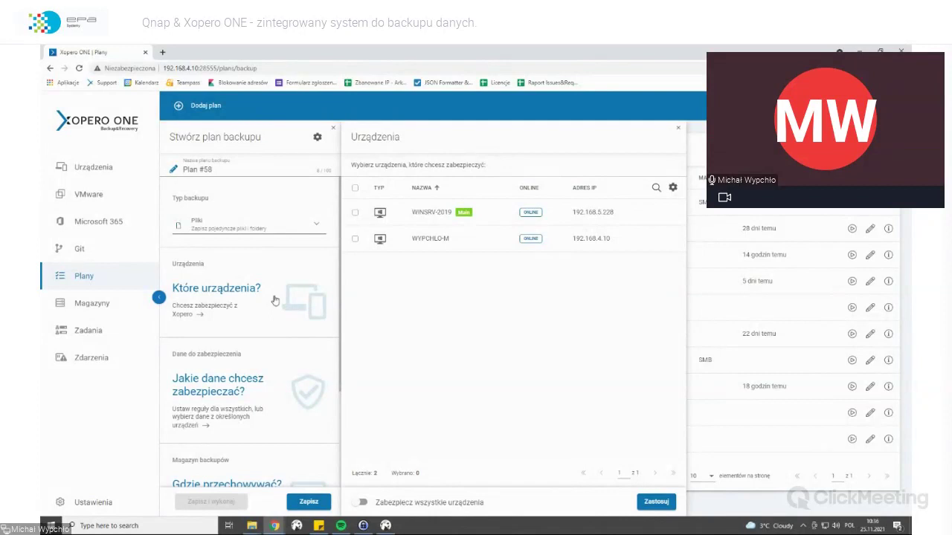
pyautogui.click(354, 239)
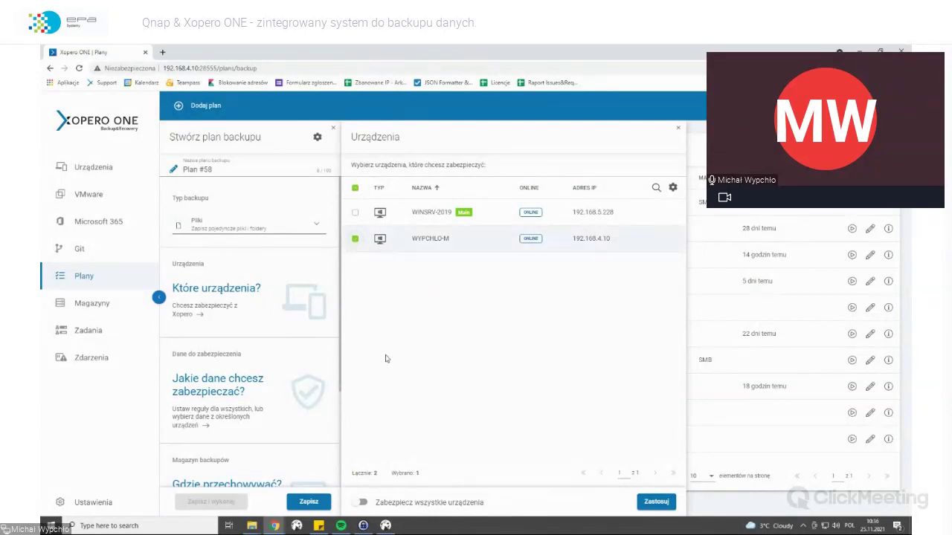
pyautogui.click(354, 212)
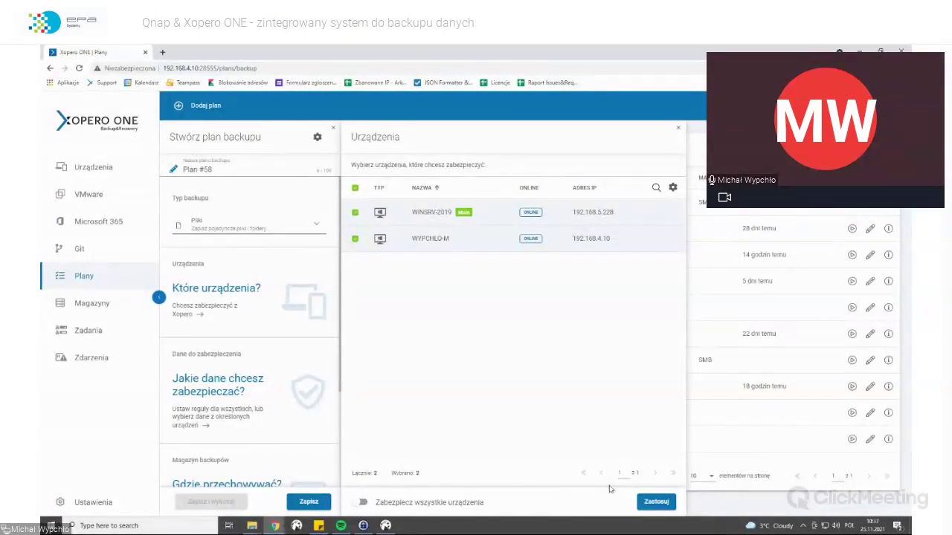
pyautogui.click(642, 502)
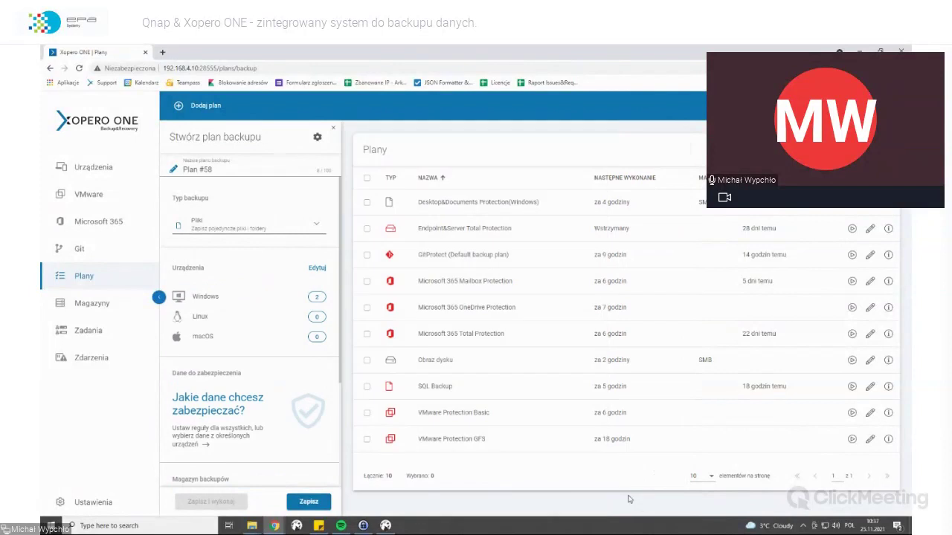
# Browse the C drive folders of WINSRV-2019 in the plan's data selection without choosing any
pyautogui.click(309, 428)
pyautogui.click(426, 320)
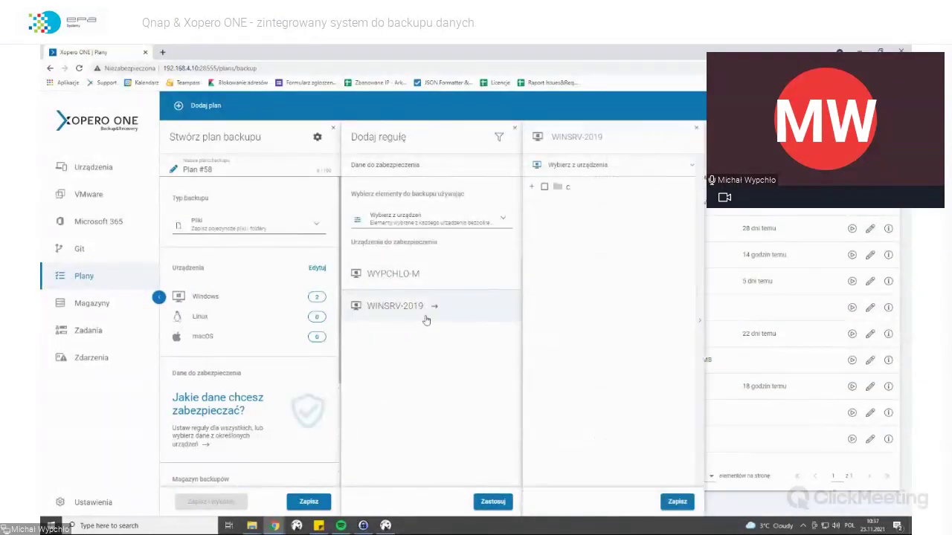
pyautogui.click(533, 188)
pyautogui.scroll(-1, 541, 298)
pyautogui.scroll(1, 548, 394)
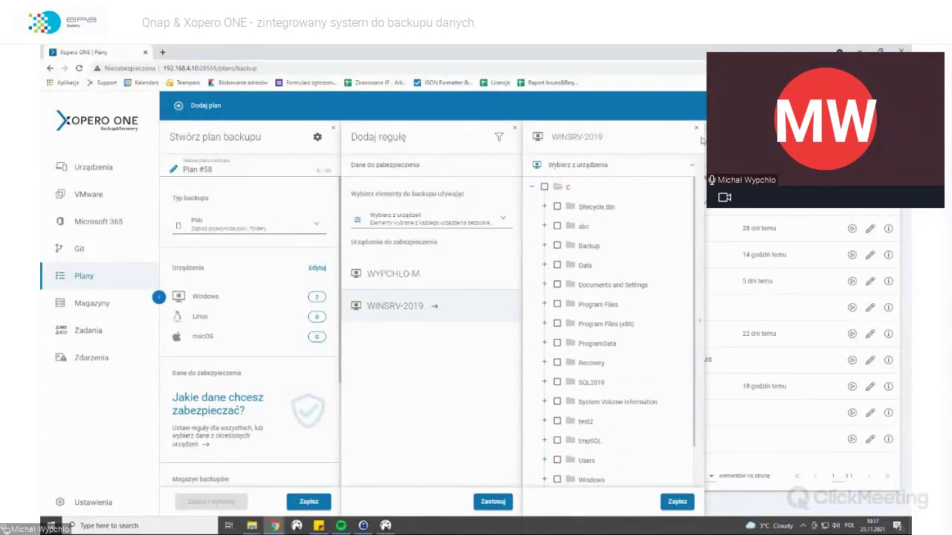
pyautogui.click(696, 127)
# Set the plan's data to protect through a global rule of type Zmienna Xopero with the variable HOMES, and apply it
pyautogui.click(453, 218)
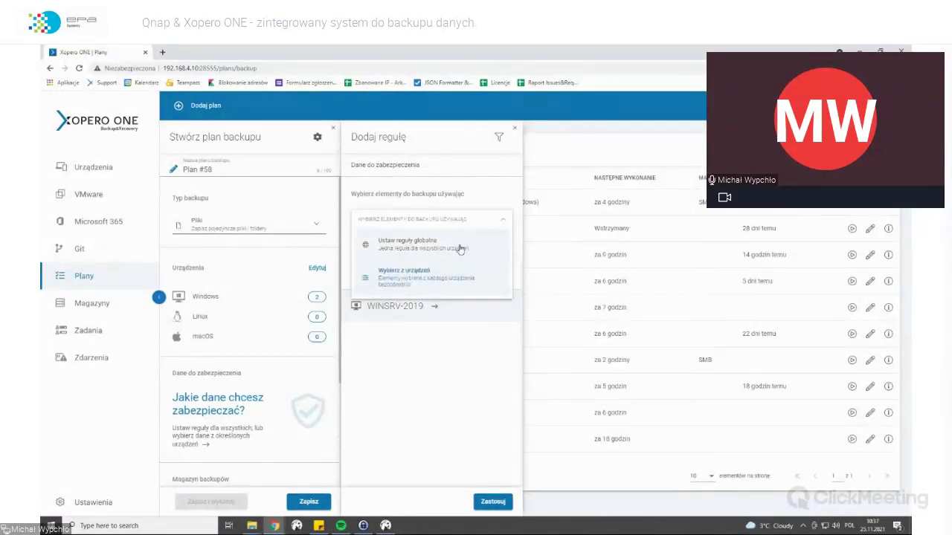
pyautogui.click(461, 248)
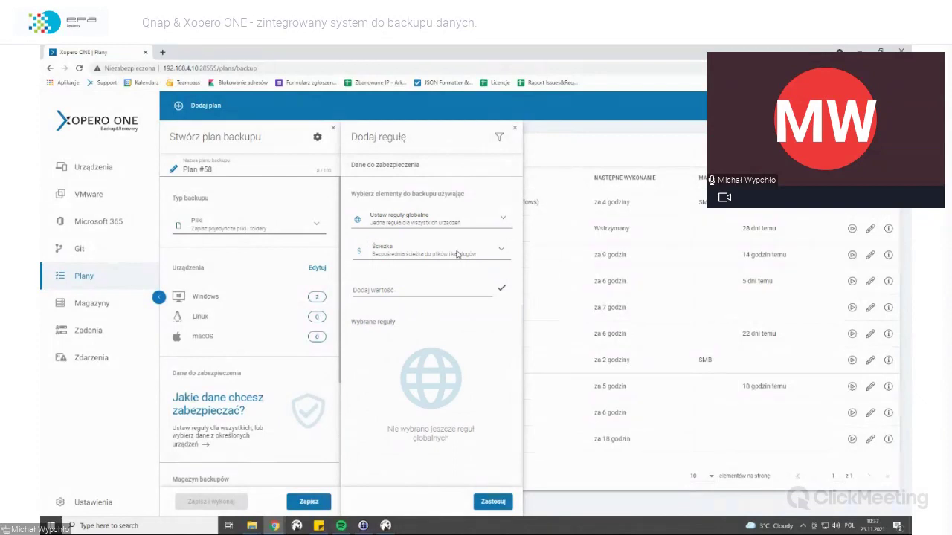
pyautogui.click(457, 254)
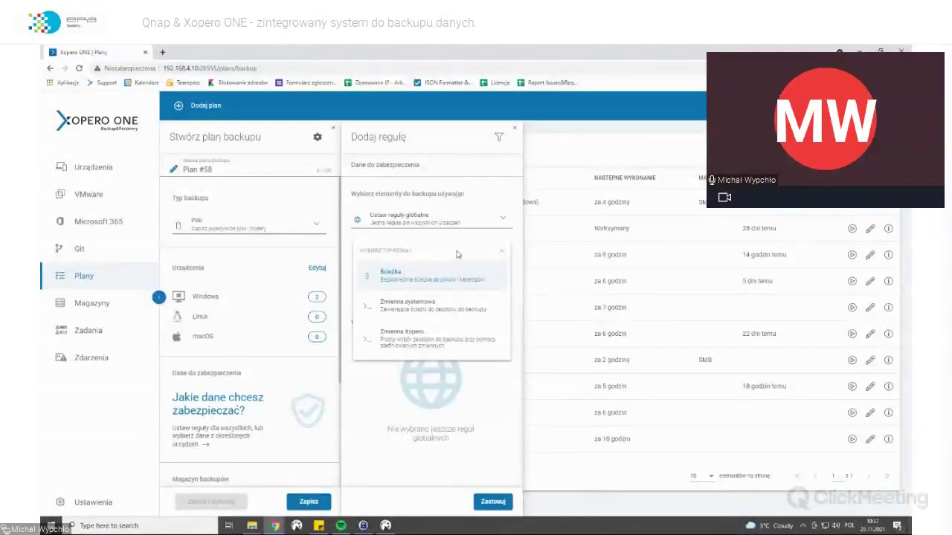
pyautogui.click(449, 312)
pyautogui.click(452, 253)
pyautogui.click(447, 332)
pyautogui.click(435, 287)
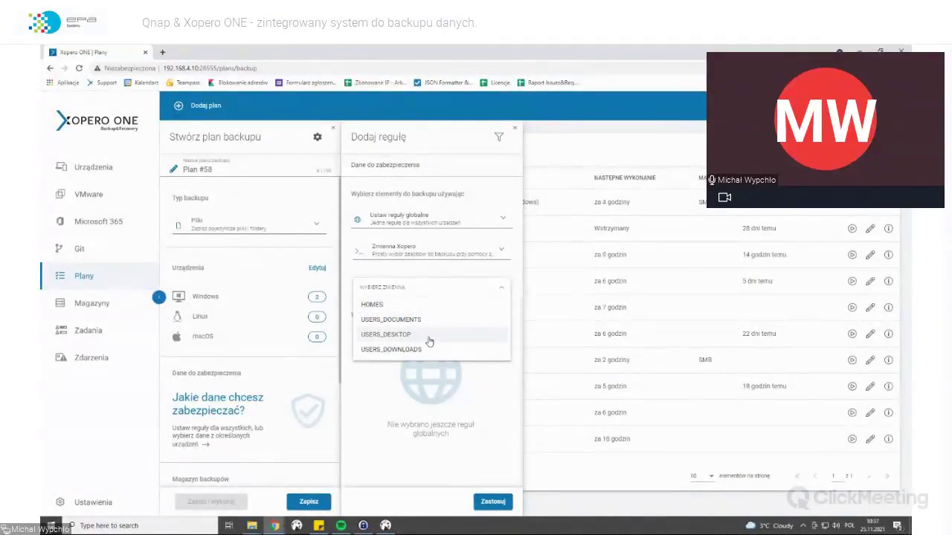
pyautogui.click(423, 307)
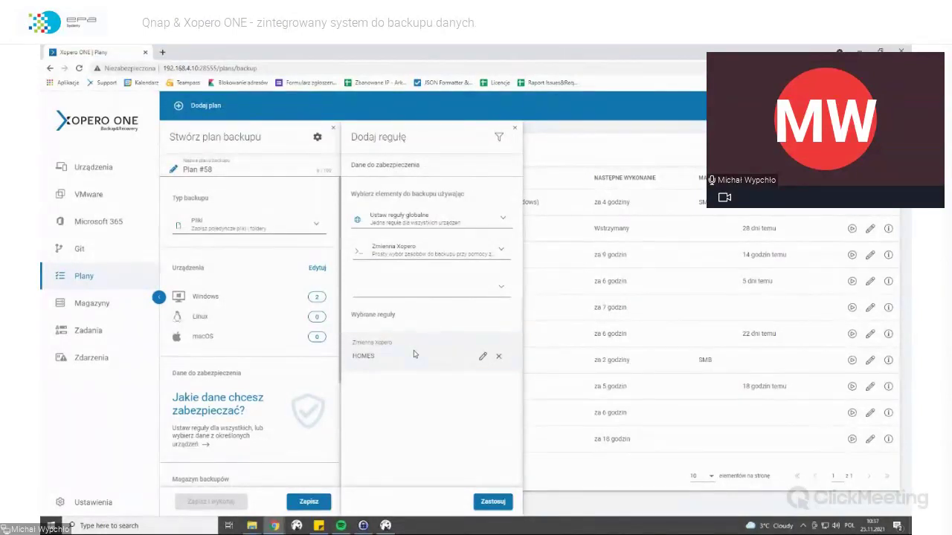
pyautogui.click(492, 502)
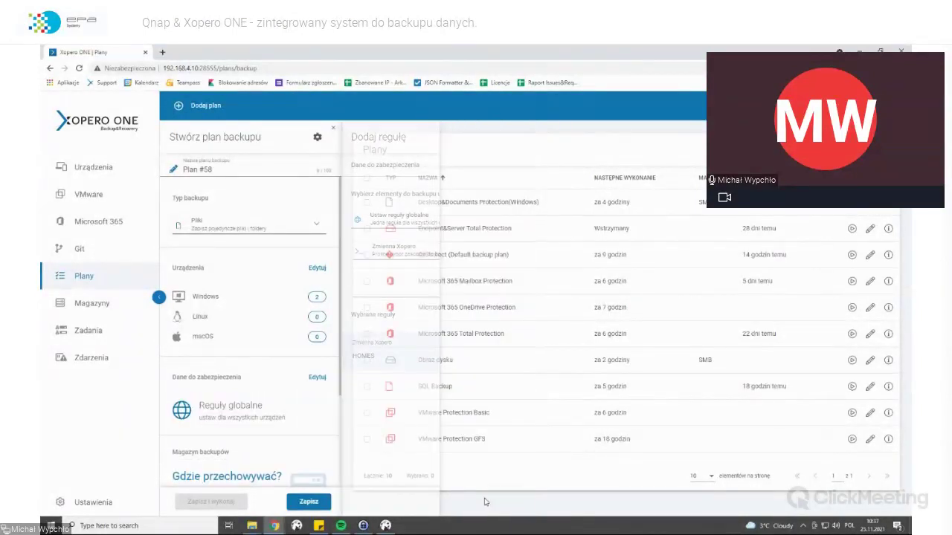
# Start adding a new storage for the plan's backups and try the storage types Lokalizacja sieciowa and Magazyn S3
pyautogui.scroll(-3, 300, 398)
pyautogui.click(300, 398)
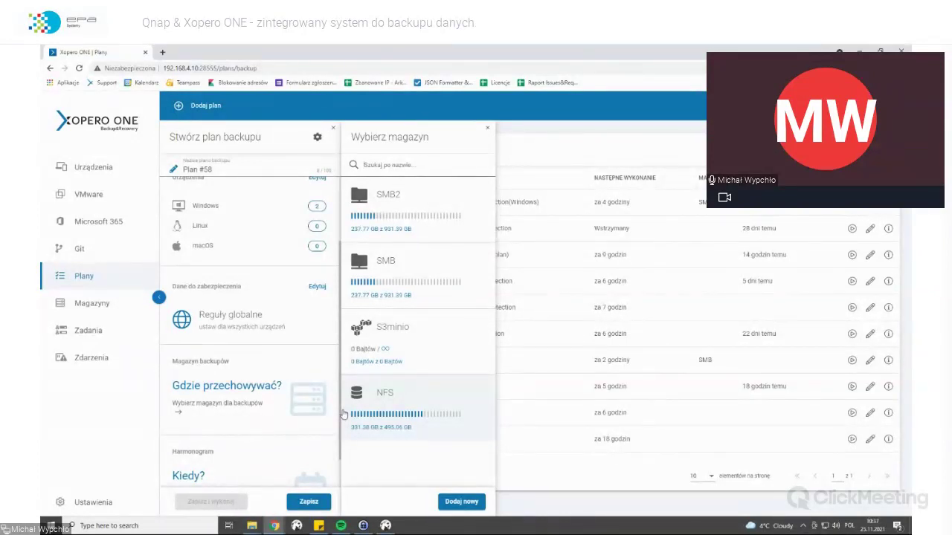
pyautogui.click(460, 501)
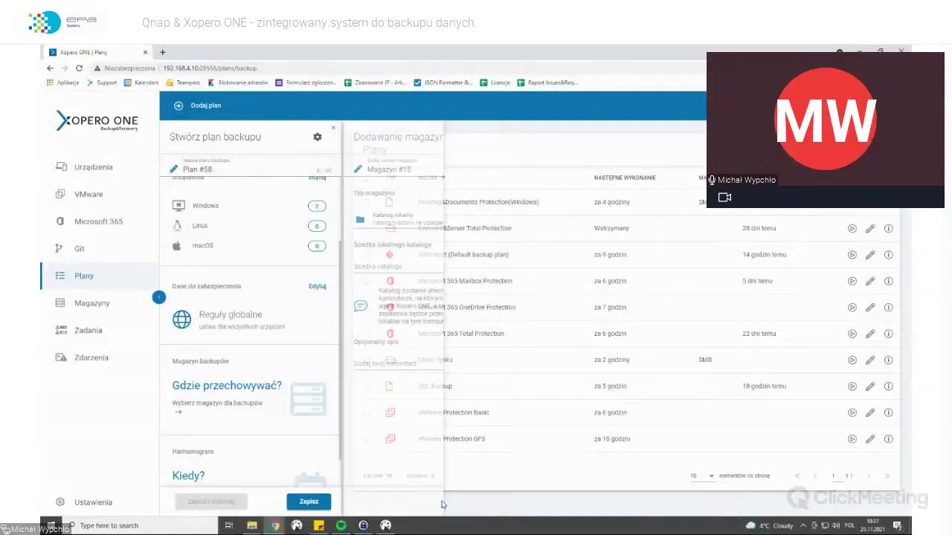
pyautogui.click(405, 223)
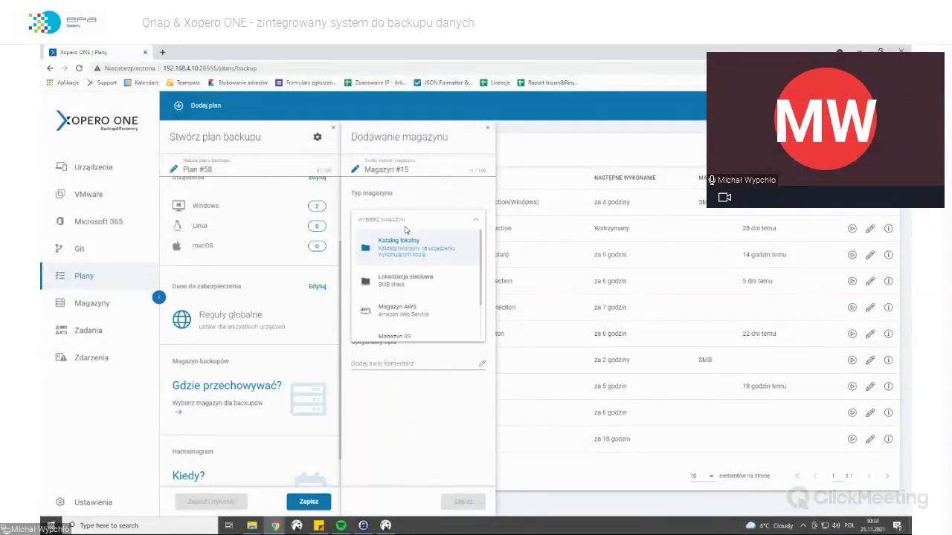
pyautogui.click(416, 280)
pyautogui.click(436, 229)
pyautogui.scroll(-1, 424, 261)
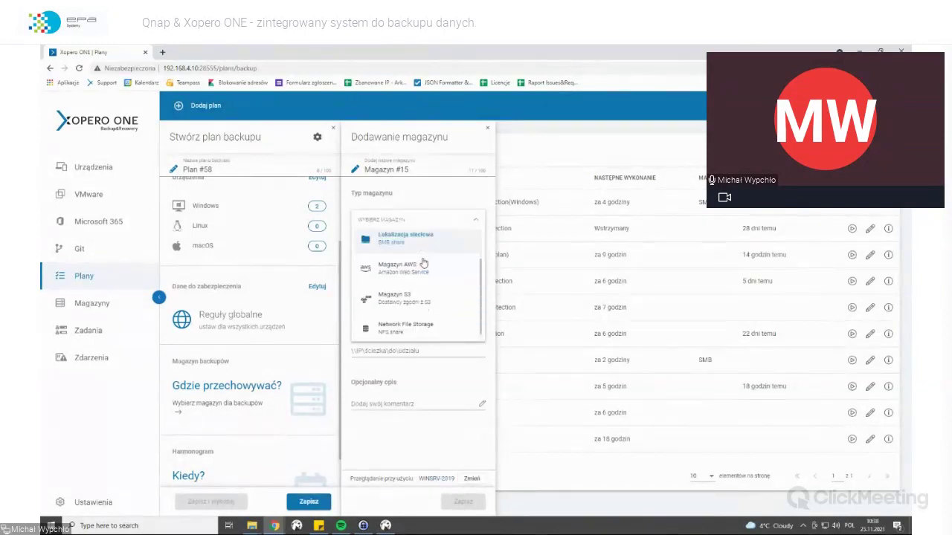
pyautogui.click(417, 298)
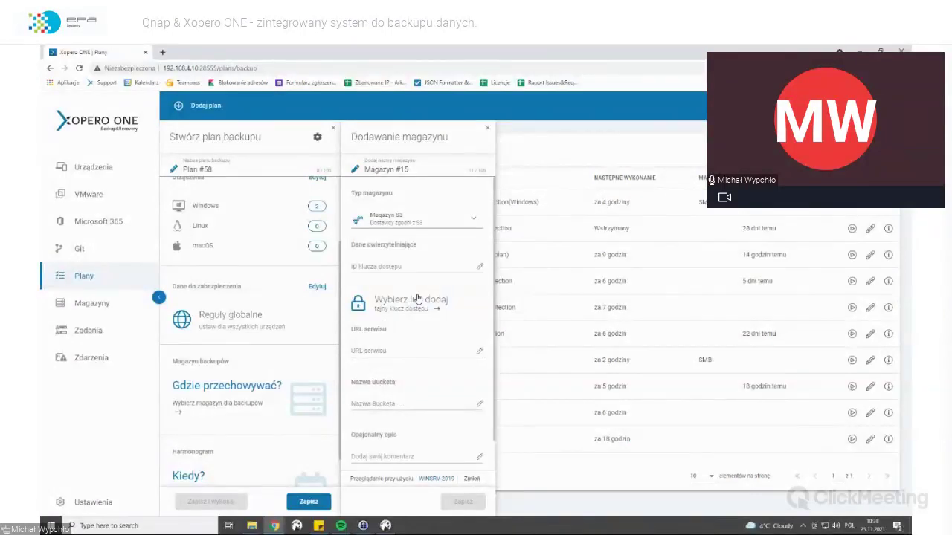
# Try the Network File Storage type for the new storage, review the other types, and discard the new storage
pyautogui.click(431, 225)
pyautogui.scroll(-1, 438, 290)
pyautogui.click(433, 301)
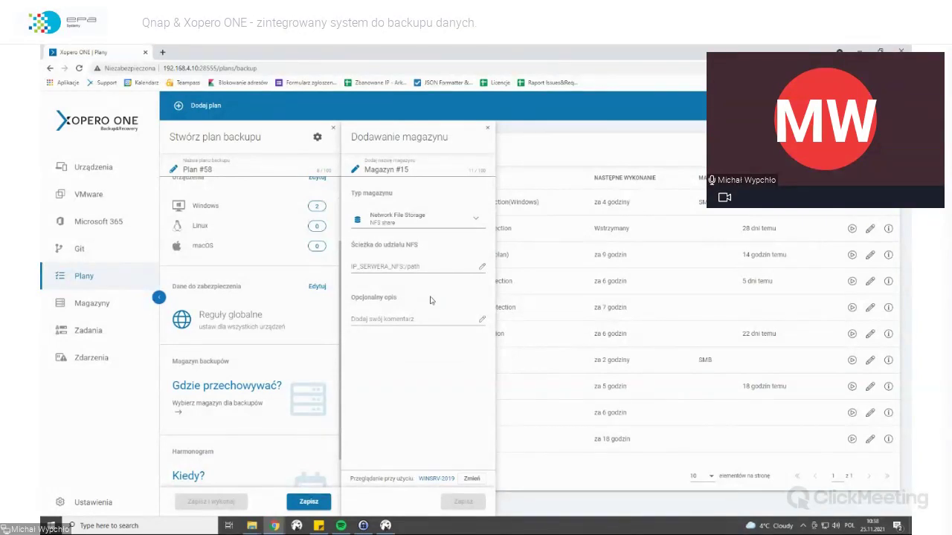
pyautogui.click(428, 218)
pyautogui.scroll(1, 428, 269)
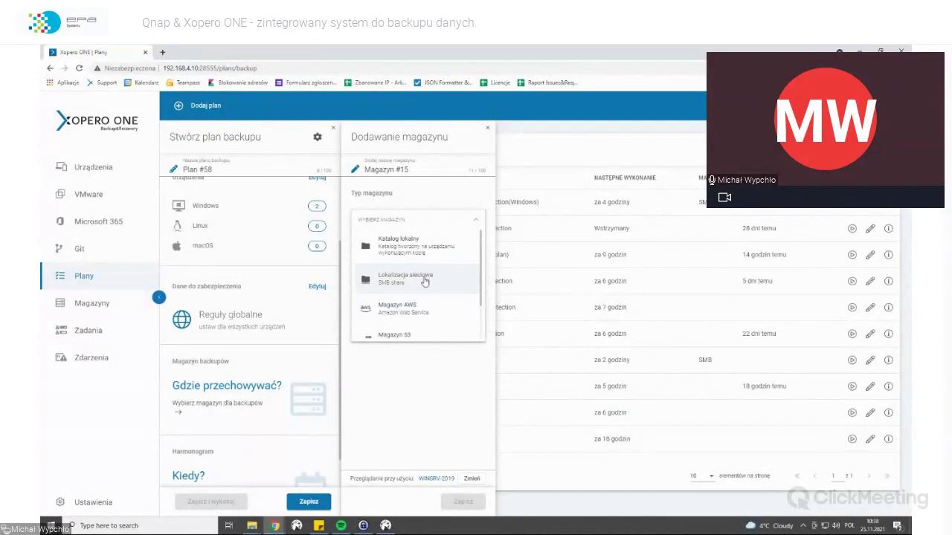
pyautogui.scroll(-3, 424, 281)
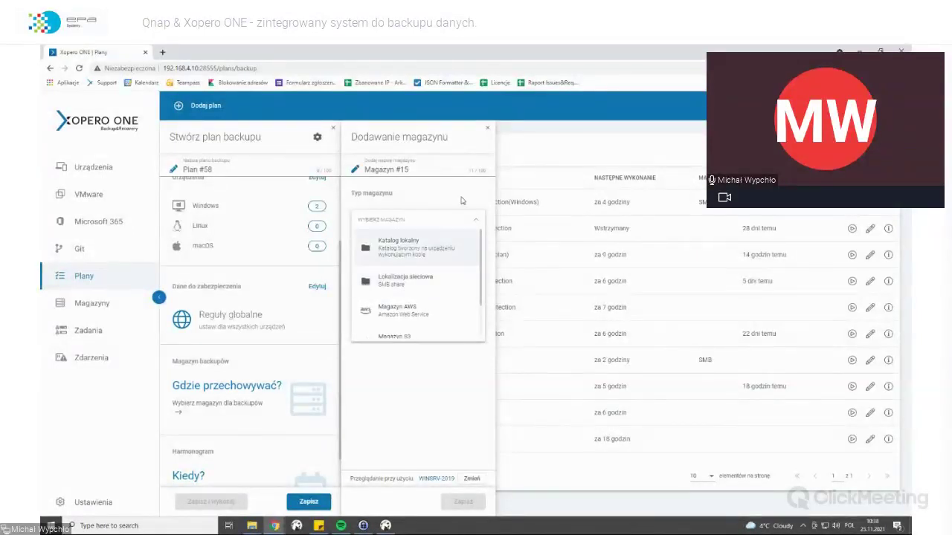
pyautogui.click(405, 246)
pyautogui.click(487, 128)
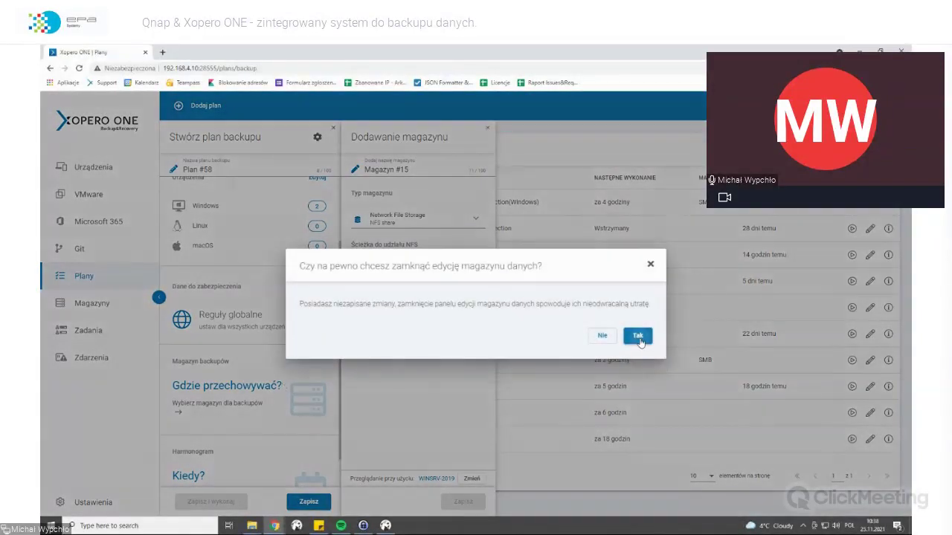
pyautogui.click(638, 337)
# Choose the existing SMB storage for the plan's backups and open the plan's new schedule
pyautogui.click(290, 394)
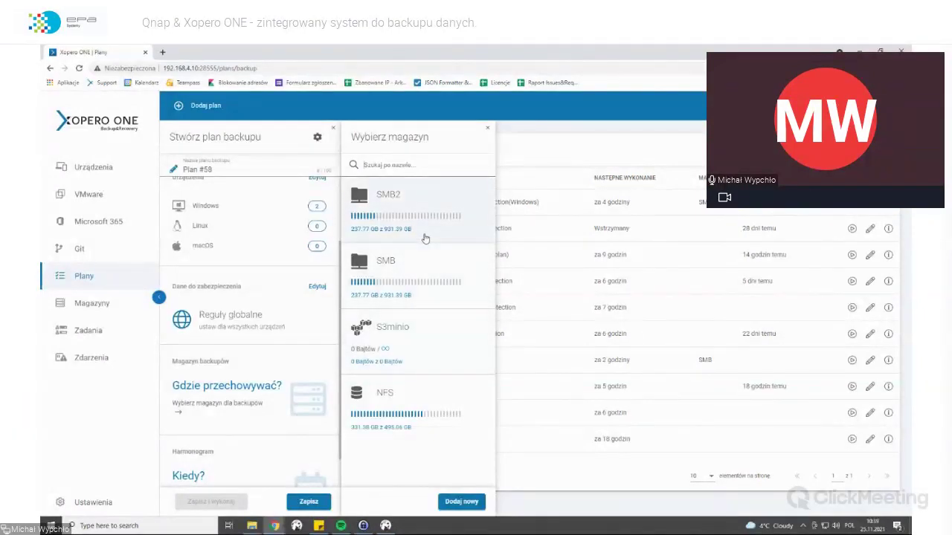
pyautogui.click(425, 269)
pyautogui.scroll(-1, 319, 400)
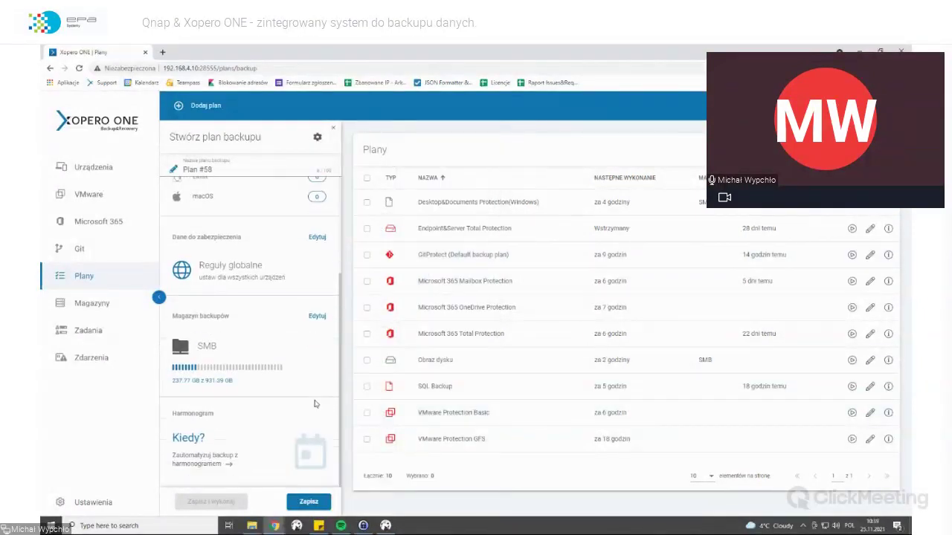
pyautogui.click(296, 446)
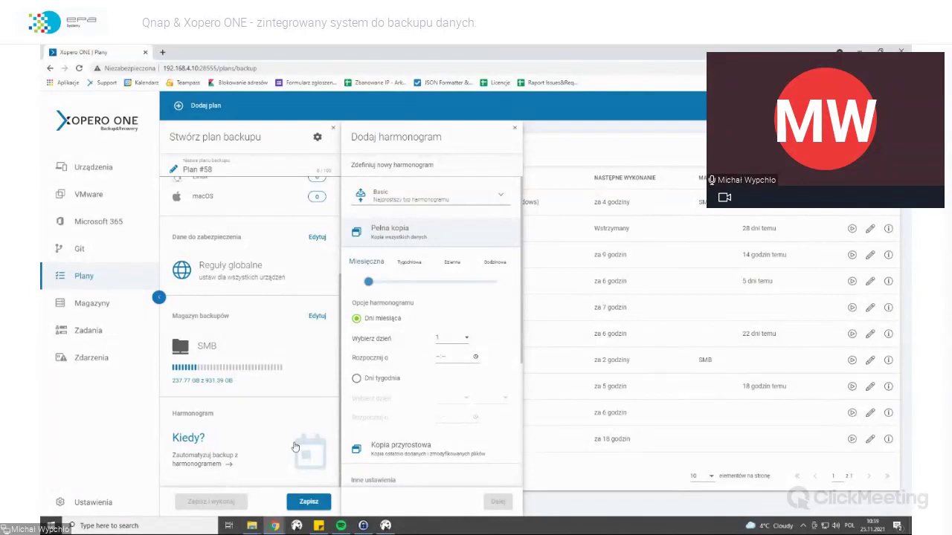
# Try the GFS schedule type and return the schedule type to Basic
pyautogui.click(429, 200)
pyautogui.click(423, 233)
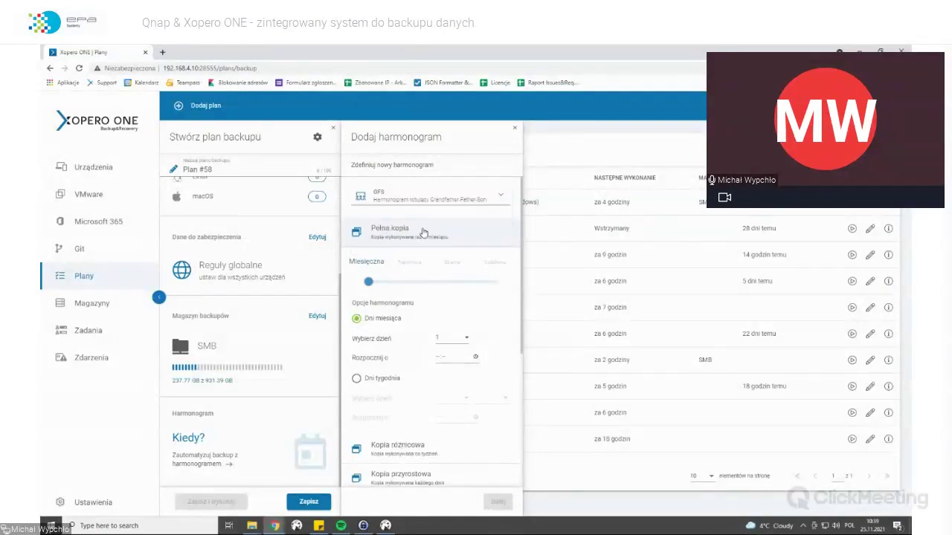
pyautogui.click(423, 232)
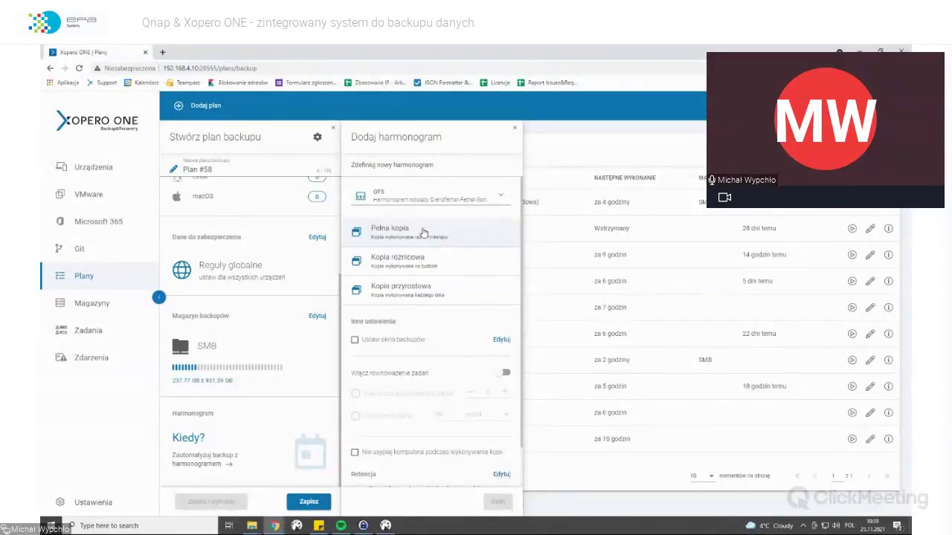
pyautogui.click(428, 206)
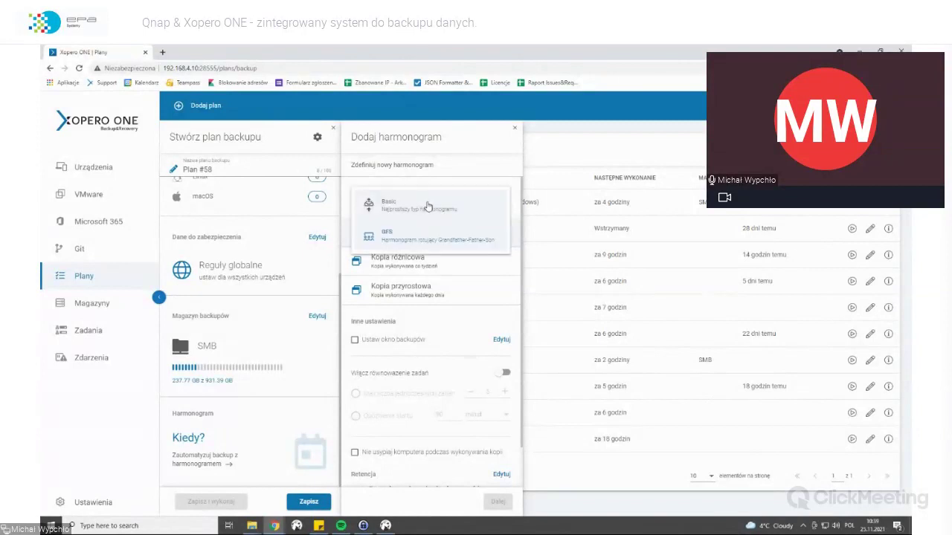
pyautogui.click(427, 204)
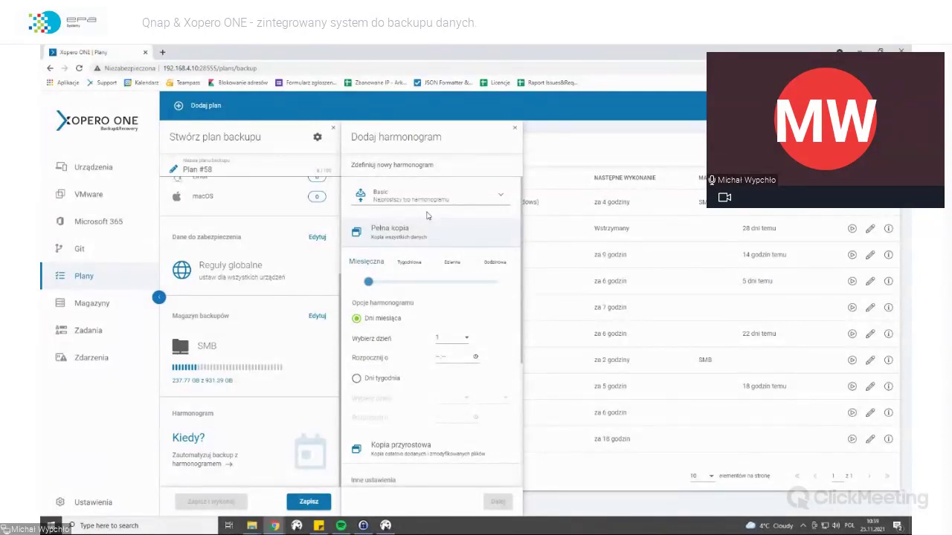
# Schedule the full copy (Pełna kopia) weekly on Monday, starting at 15:00
pyautogui.click(424, 266)
pyautogui.click(439, 371)
pyautogui.write('1500')
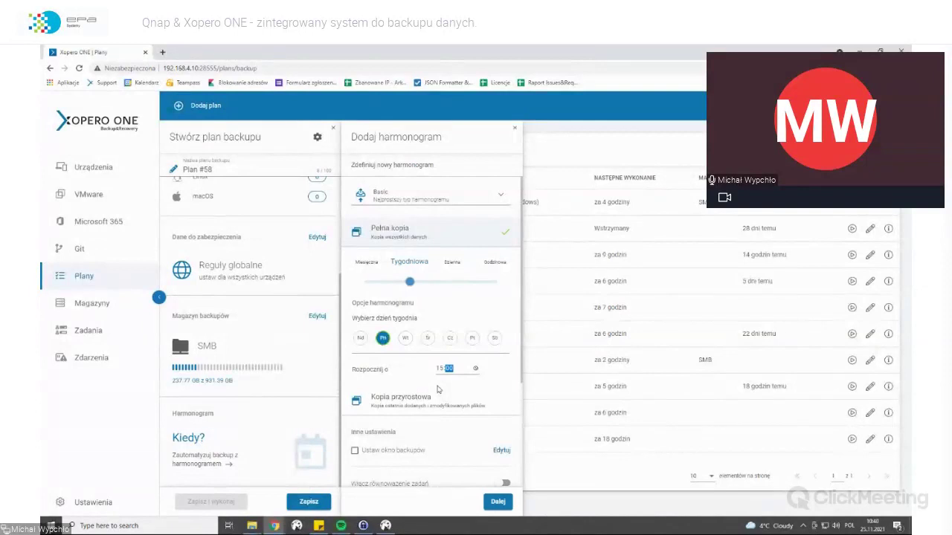
# Schedule the incremental copy (Kopia przyrostowa) daily from Monday to Friday, starting at 15:00
pyautogui.click(438, 388)
pyautogui.click(439, 355)
pyautogui.write('1500')
pyautogui.scroll(-1, 440, 359)
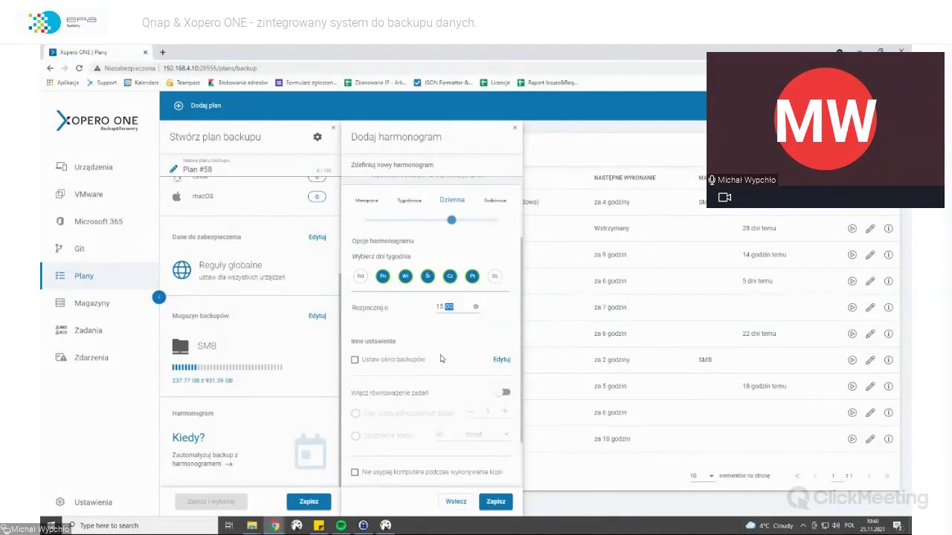
# Try a backup window that disallows about 08:00 to 16:00 from Monday to Friday, and close it without applying
pyautogui.scroll(3, 439, 357)
pyautogui.scroll(-2, 435, 302)
pyautogui.scroll(-1, 435, 303)
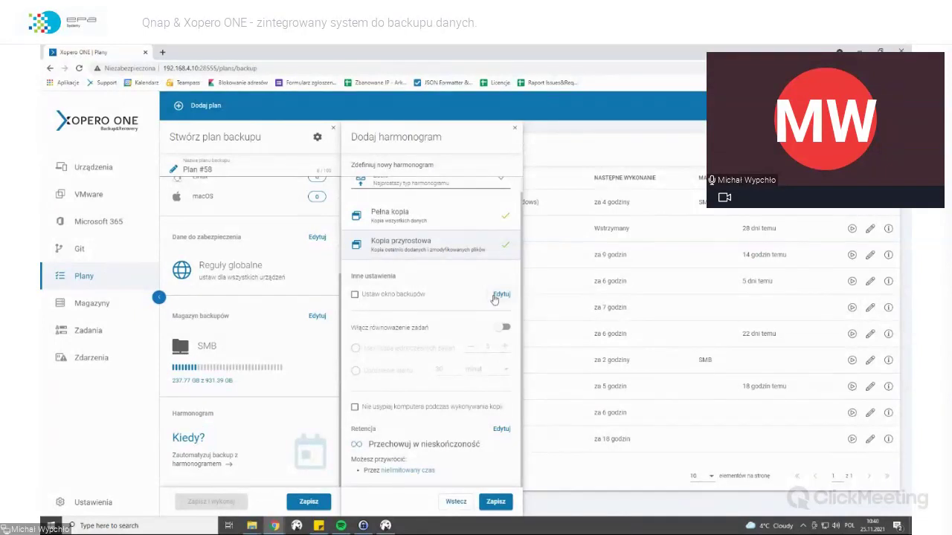
pyautogui.click(497, 296)
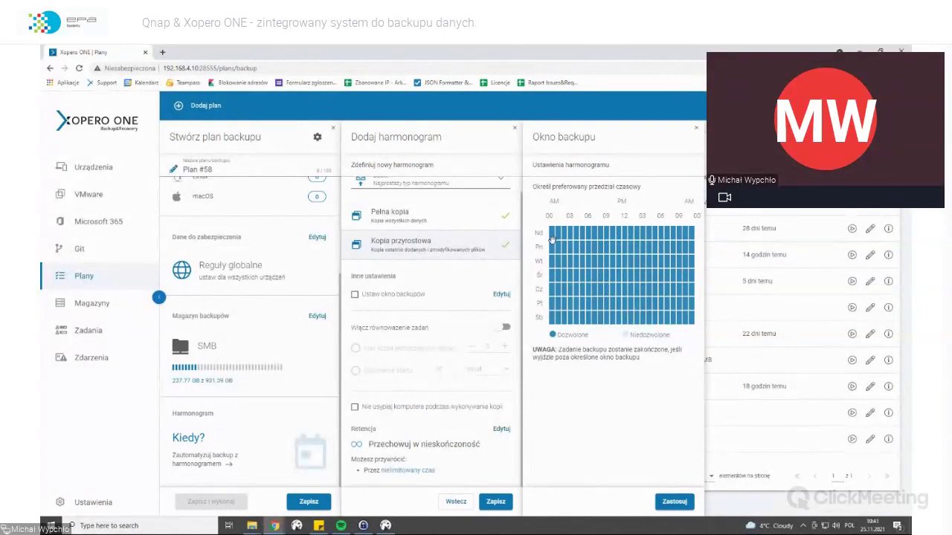
pyautogui.moveTo(551, 238)
pyautogui.mouseDown()
pyautogui.moveTo(580, 319)
pyautogui.moveTo(595, 322)
pyautogui.mouseUp()
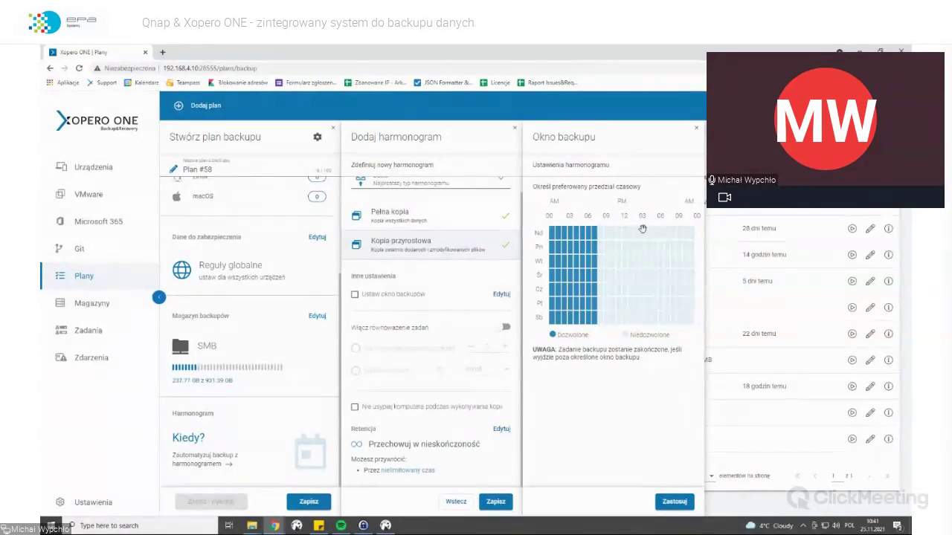
pyautogui.moveTo(647, 232); pyautogui.dragTo(693, 322)
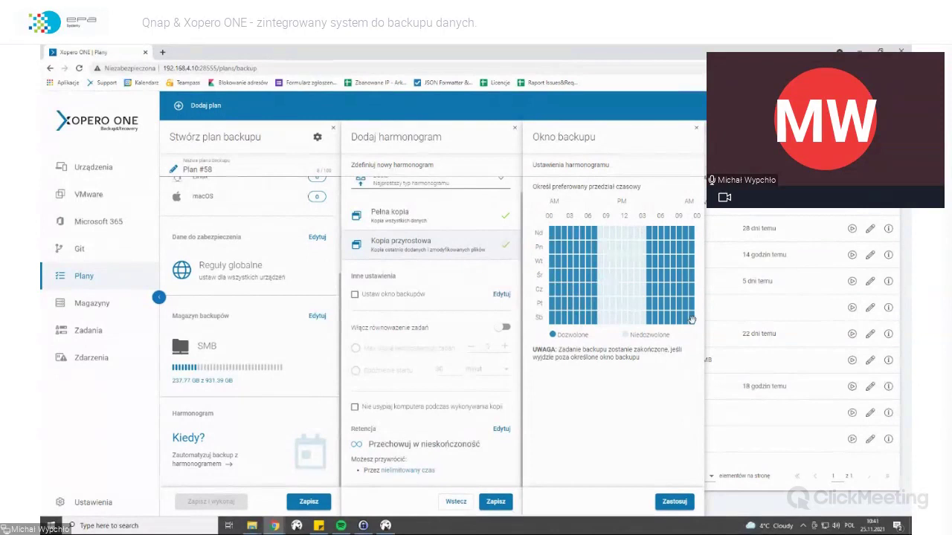
pyautogui.click(637, 232)
pyautogui.moveTo(637, 231); pyautogui.dragTo(597, 235)
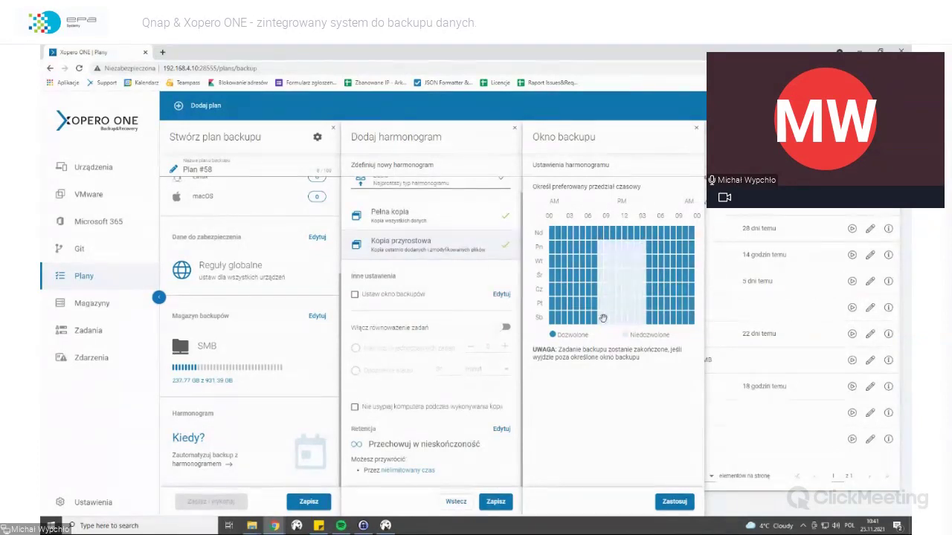
pyautogui.moveTo(598, 318)
pyautogui.mouseDown()
pyautogui.moveTo(645, 318)
pyautogui.moveTo(647, 327)
pyautogui.mouseUp()
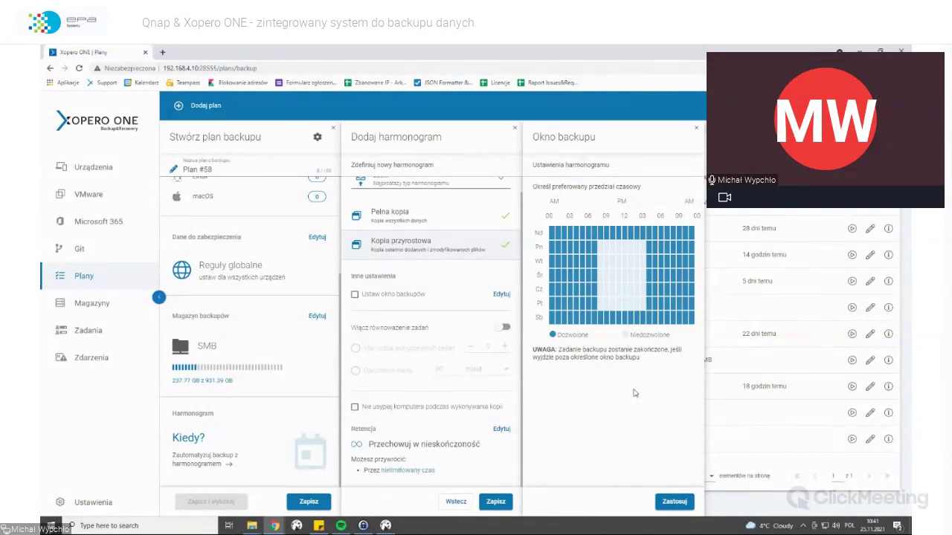
pyautogui.click(697, 130)
# Try the task balancing options for maximum simultaneous tasks and delayed start, and switch task balancing off again
pyautogui.click(503, 327)
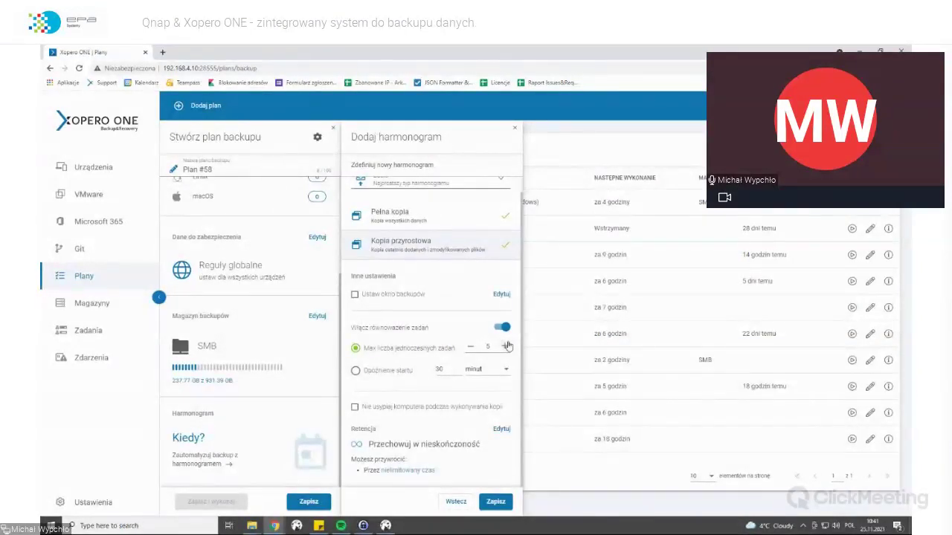
pyautogui.click(506, 346)
pyautogui.click(461, 327)
pyautogui.click(435, 254)
pyautogui.click(424, 258)
pyautogui.click(387, 374)
pyautogui.click(428, 245)
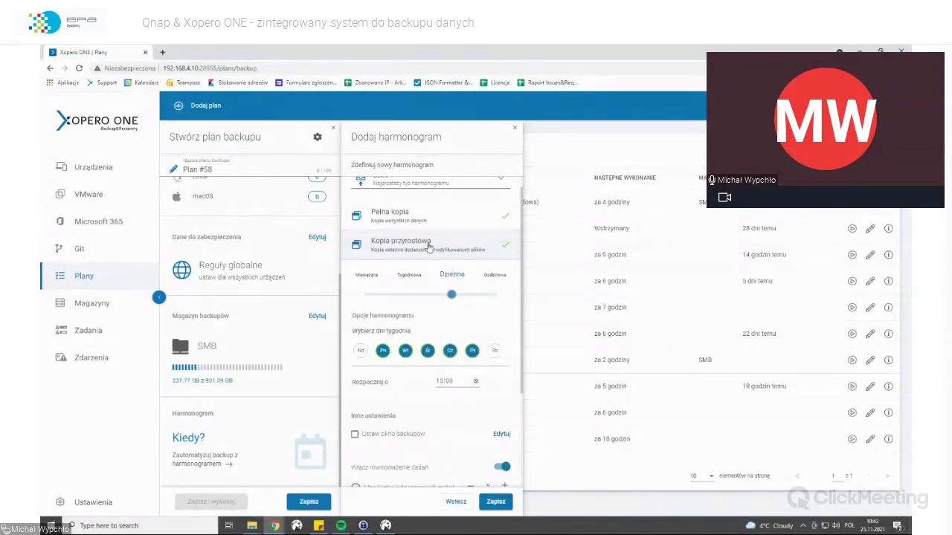
pyautogui.click(428, 246)
pyautogui.click(440, 369)
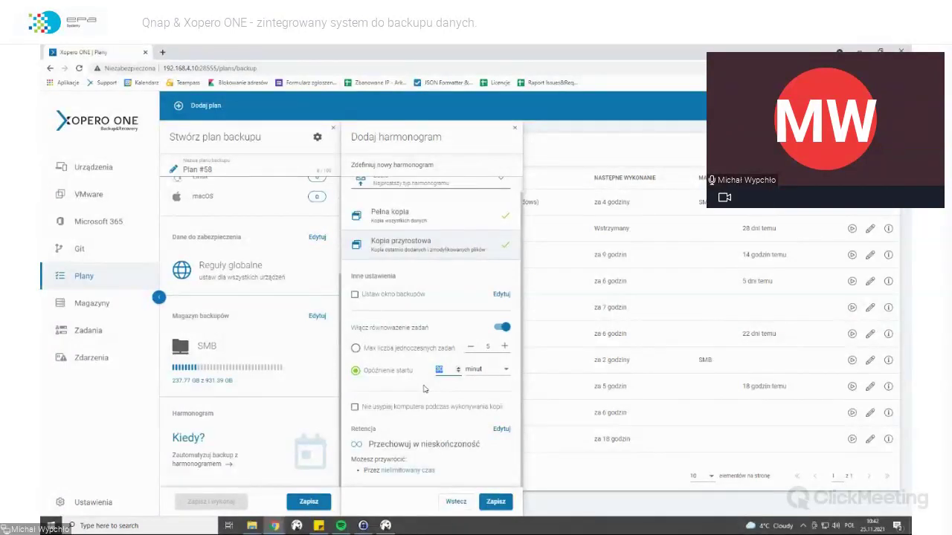
pyautogui.click(497, 330)
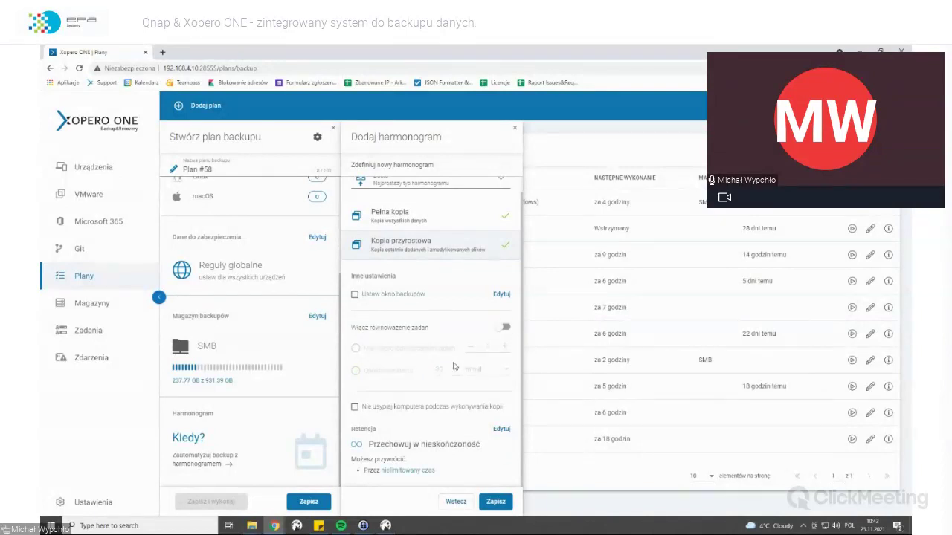
# Try the retention rule Czasowo, keeping incremental copies for 7 days
pyautogui.click(500, 430)
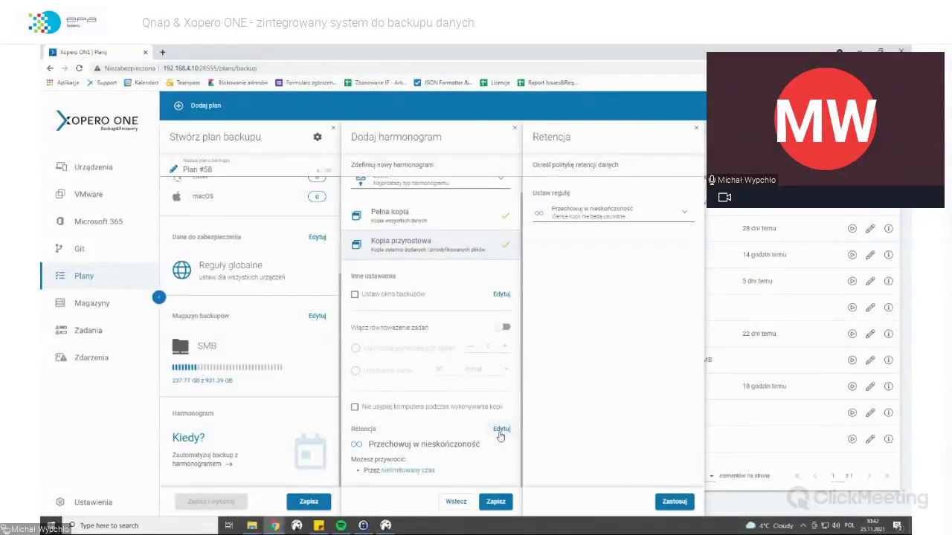
pyautogui.click(611, 225)
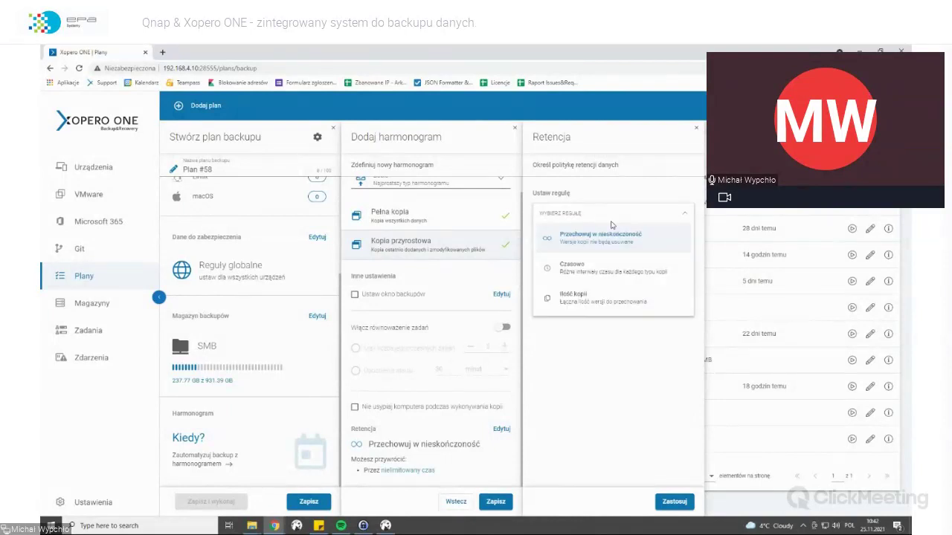
pyautogui.click(602, 246)
pyautogui.click(610, 219)
pyautogui.click(611, 267)
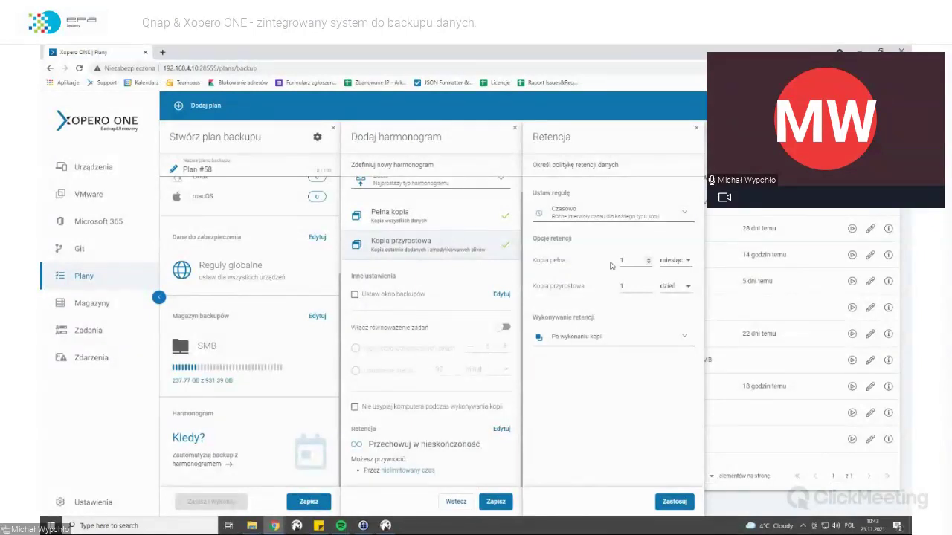
pyautogui.doubleClick(623, 260)
pyautogui.click(621, 287)
pyautogui.press('BackSpace')
pyautogui.write('7')
# Set the retention rule to Ilość kopii with 4 stored copies, apply it and save the schedule
pyautogui.click(630, 214)
pyautogui.click(627, 297)
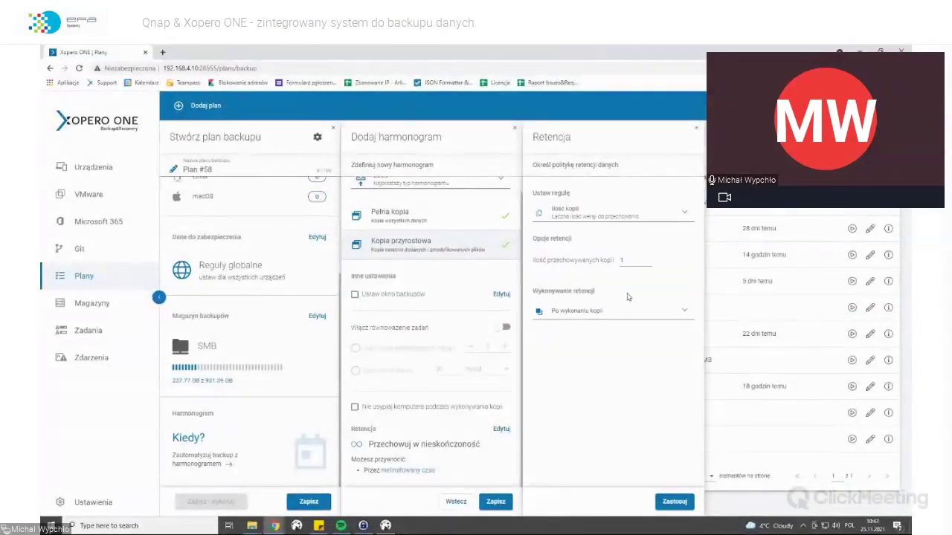
pyautogui.doubleClick(623, 260)
pyautogui.write('4')
pyautogui.click(665, 501)
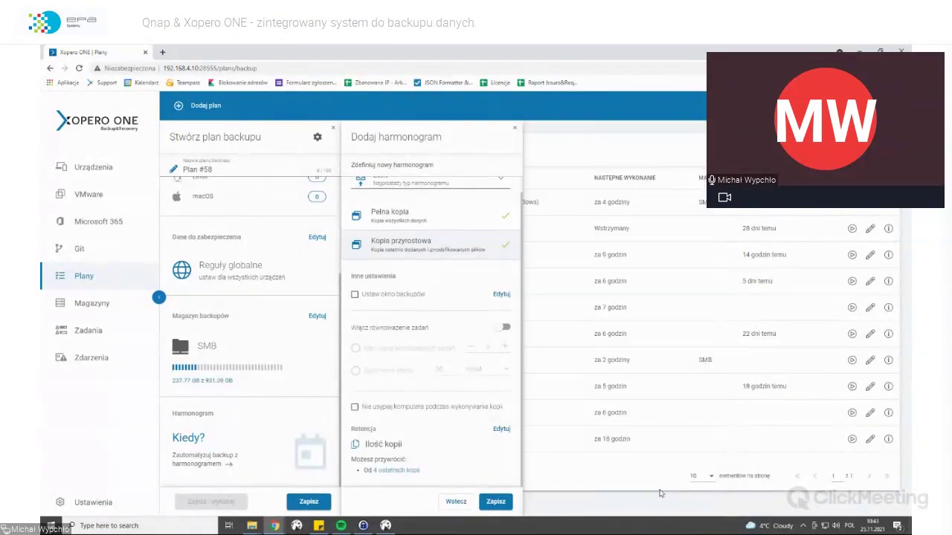
pyautogui.click(510, 505)
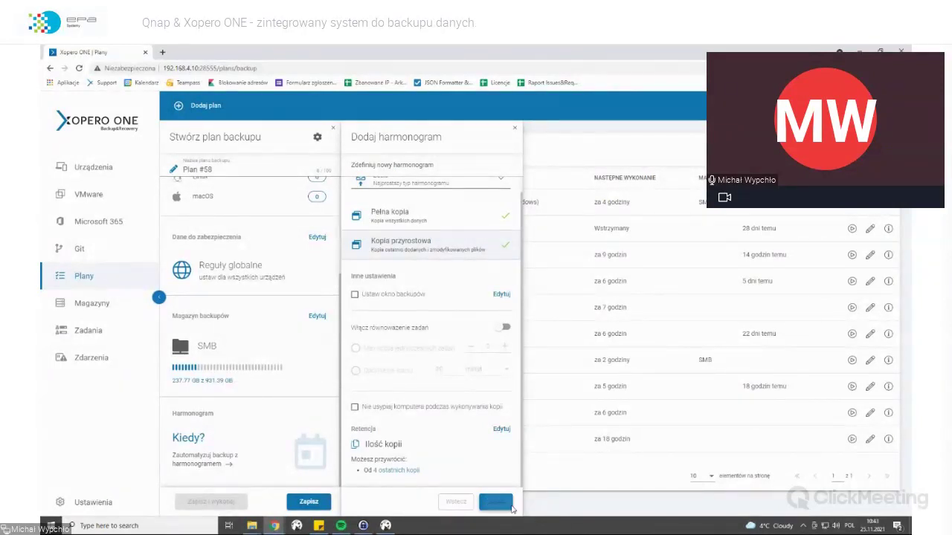
pyautogui.scroll(3, 321, 443)
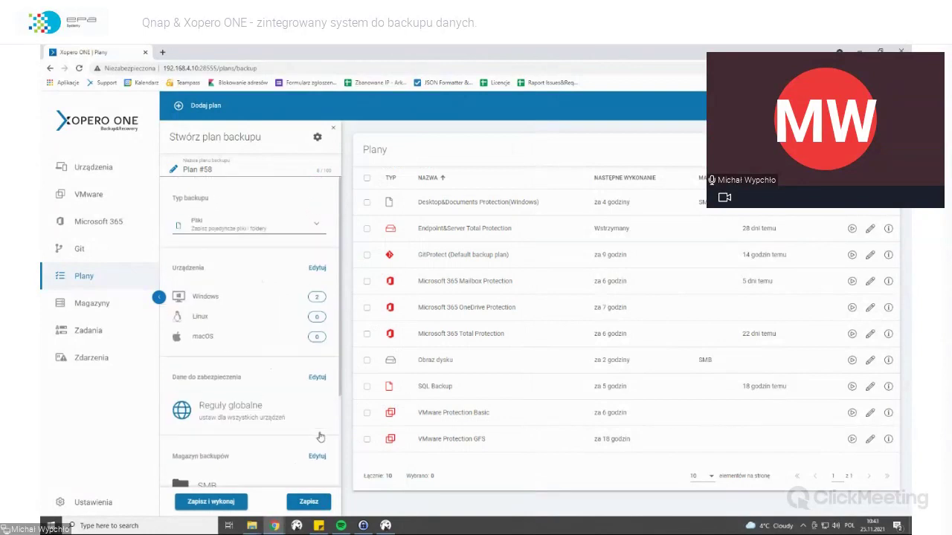
# Try backup encryption in the plan's advanced settings, viewing the encryption levels and password selection, and switch encryption off again
pyautogui.click(317, 138)
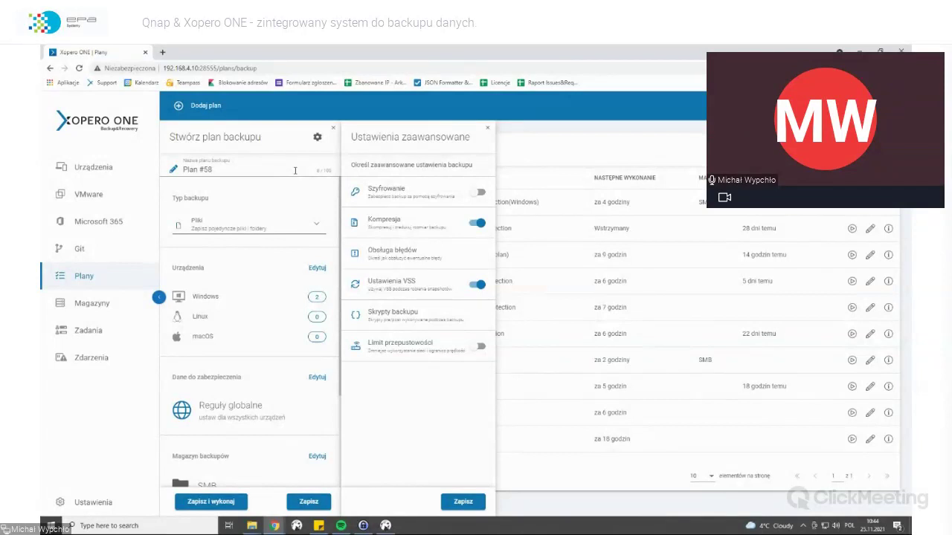
pyautogui.click(476, 193)
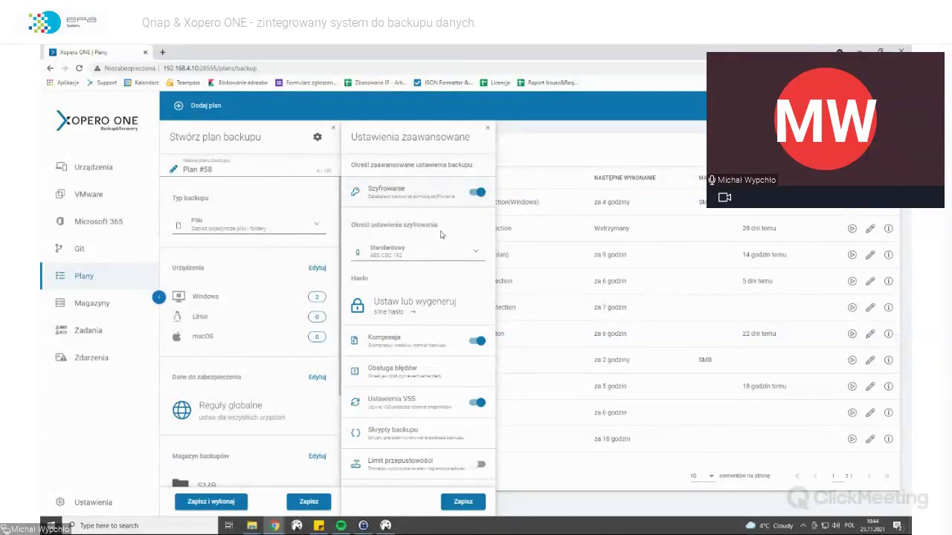
pyautogui.click(398, 250)
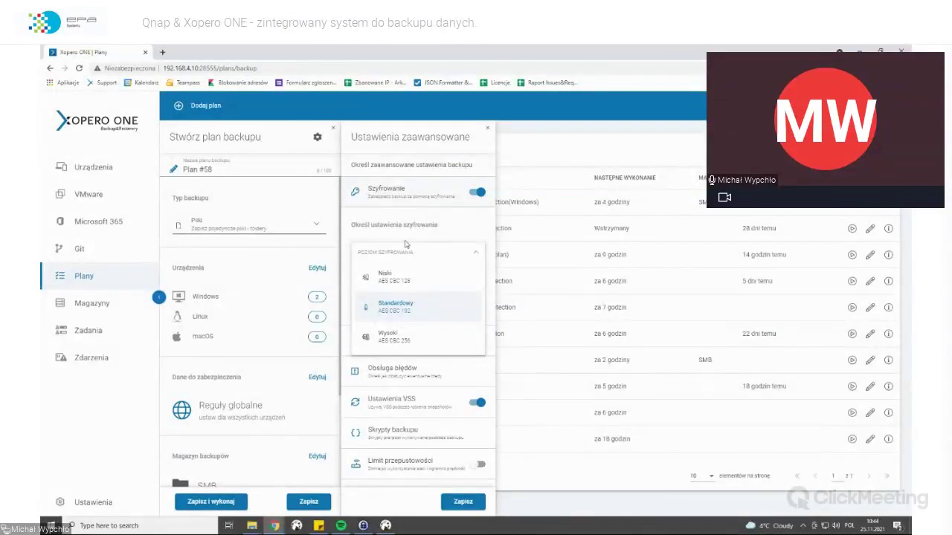
pyautogui.click(462, 218)
pyautogui.click(380, 311)
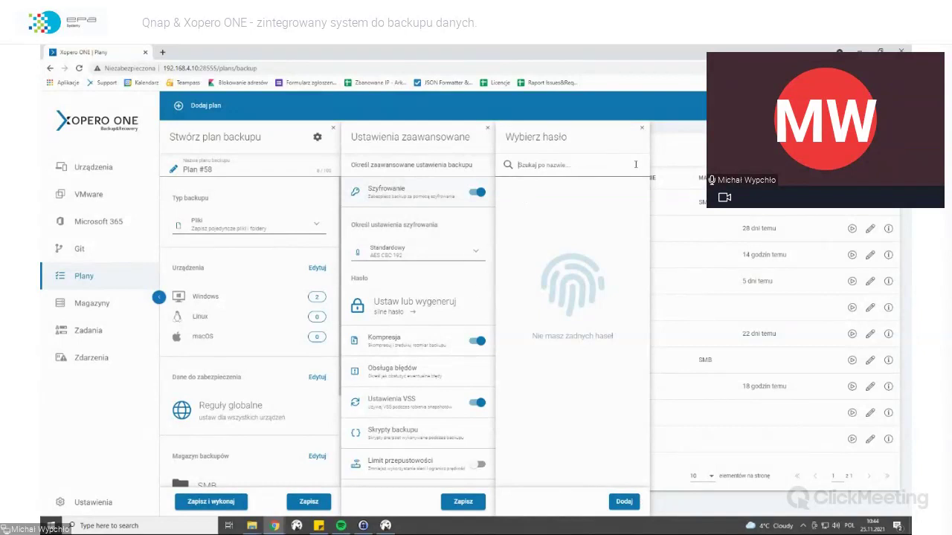
pyautogui.click(640, 129)
pyautogui.click(478, 193)
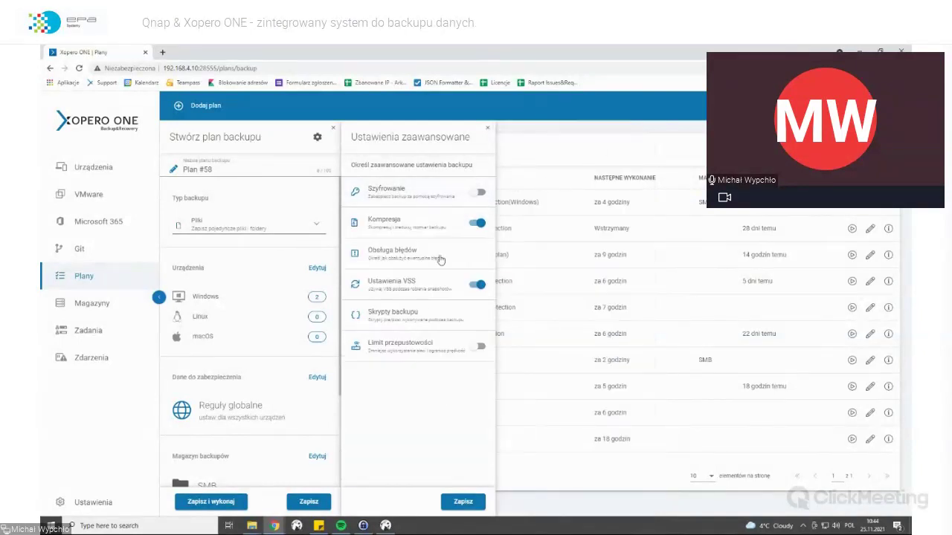
# Choose LZ4 as the compression algorithm in the advanced settings and collapse the compression options
pyautogui.click(429, 230)
pyautogui.click(418, 282)
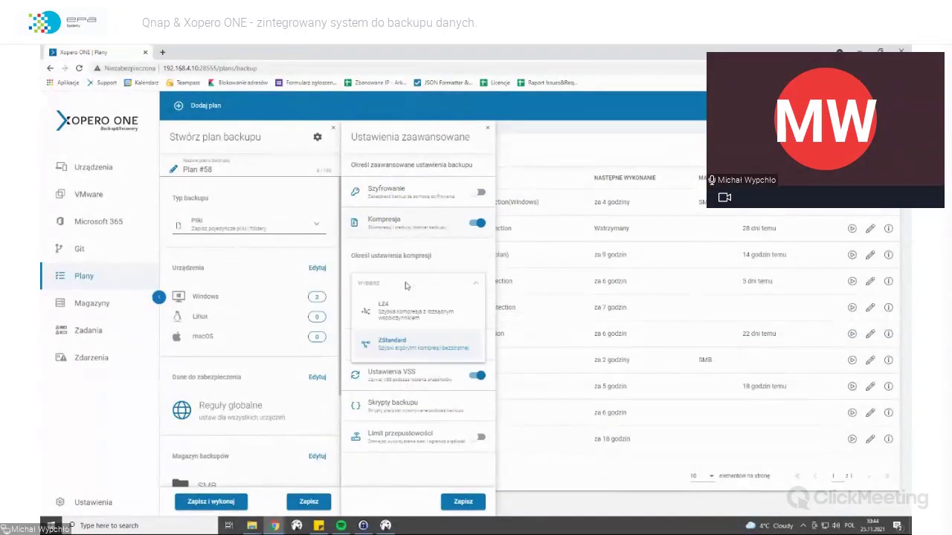
pyautogui.click(422, 308)
pyautogui.click(421, 309)
pyautogui.click(431, 244)
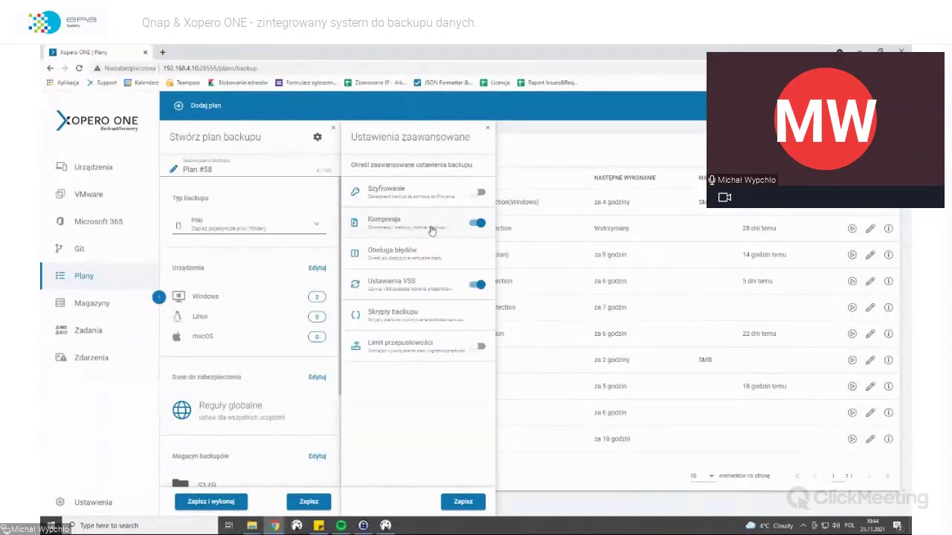
# Check the error handling options and the VSS settings of the backup plan
pyautogui.click(419, 260)
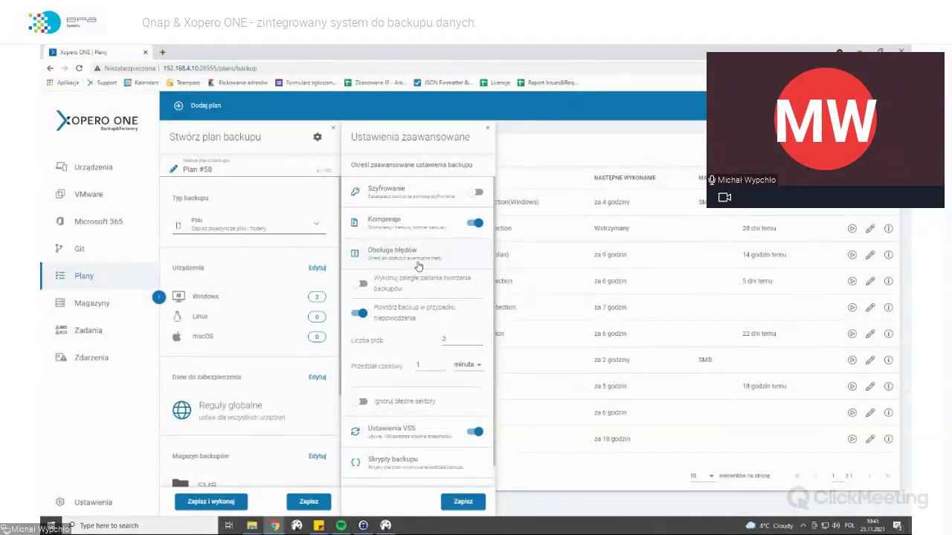
pyautogui.click(418, 265)
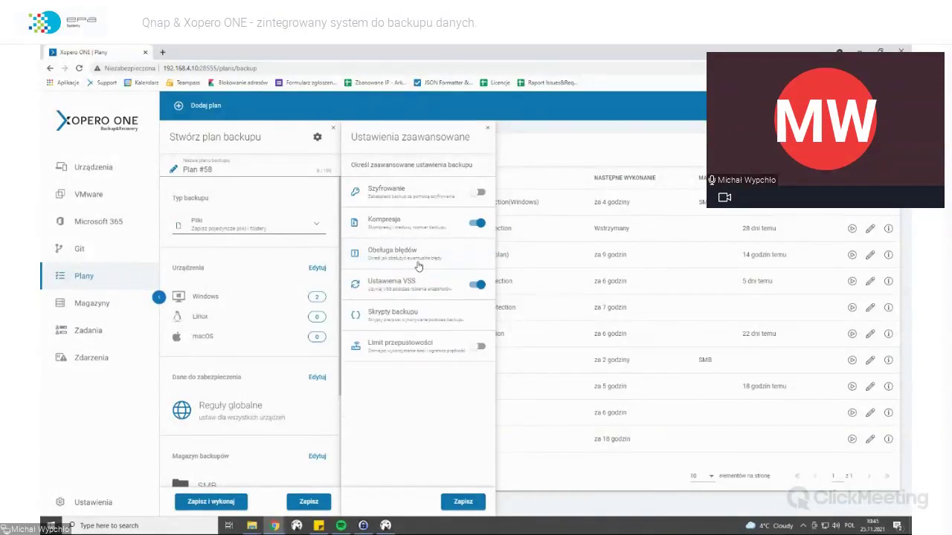
pyautogui.click(413, 288)
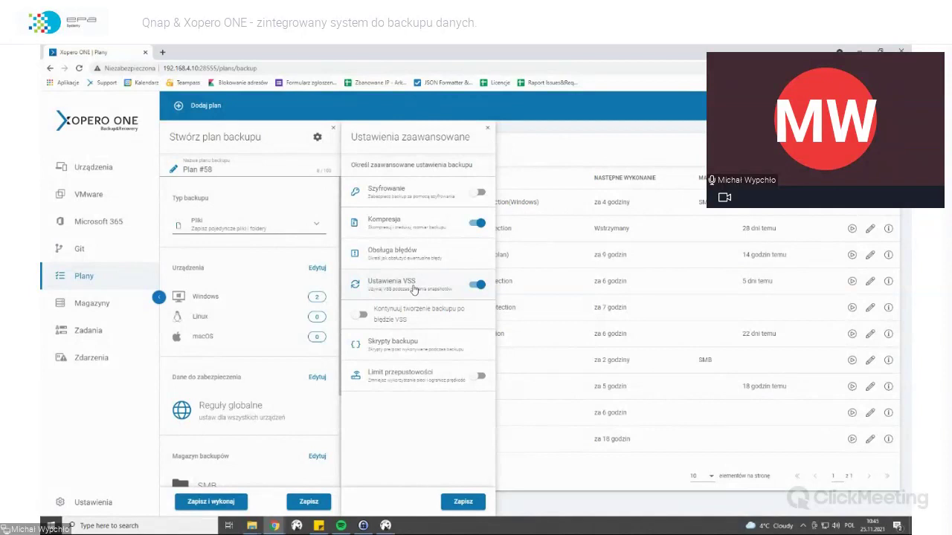
pyautogui.click(414, 288)
# Enable the pre-backup script and look through the scripts offered for Windows without choosing one
pyautogui.click(419, 321)
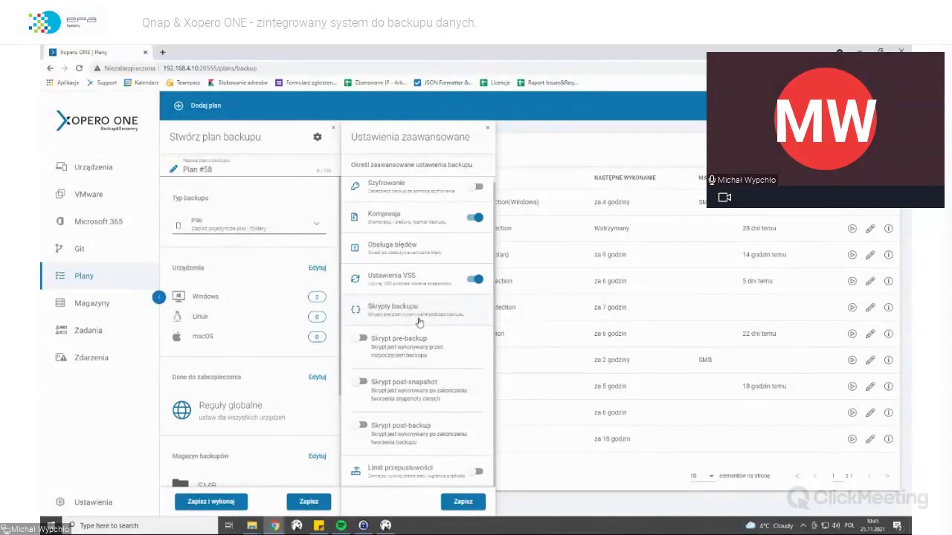
pyautogui.click(358, 346)
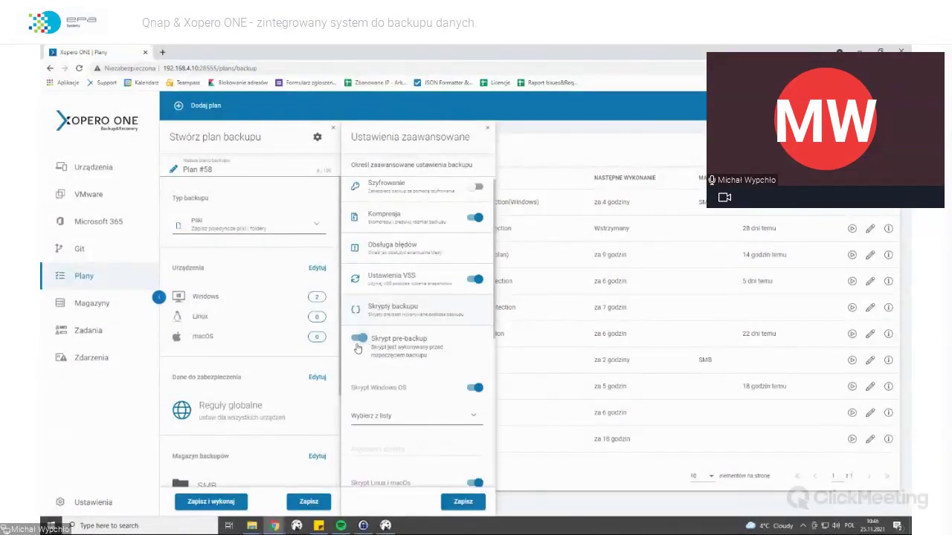
pyautogui.scroll(-1, 364, 376)
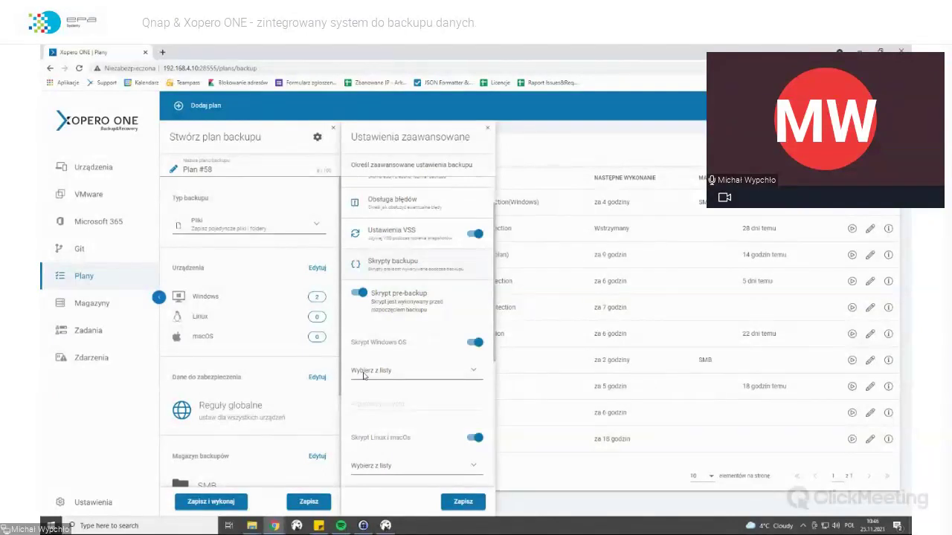
pyautogui.click(364, 373)
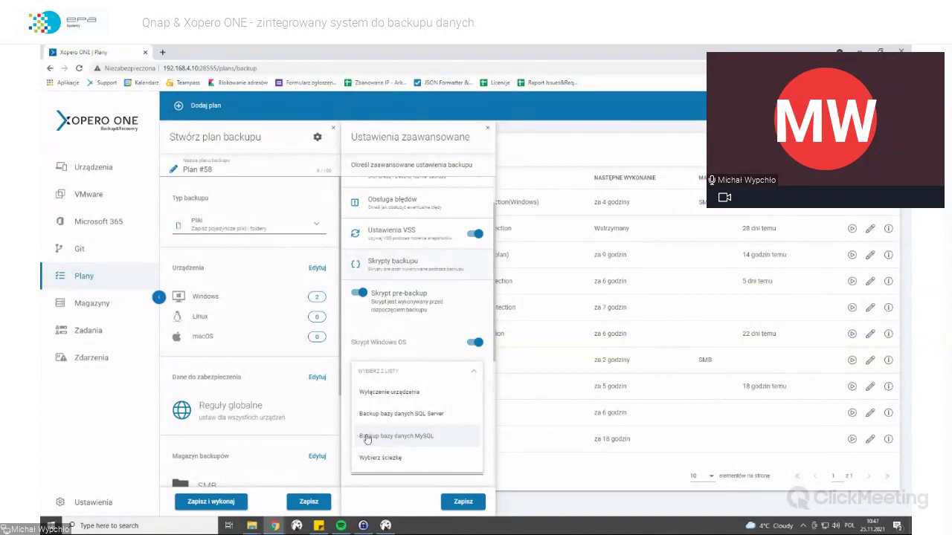
pyautogui.click(408, 277)
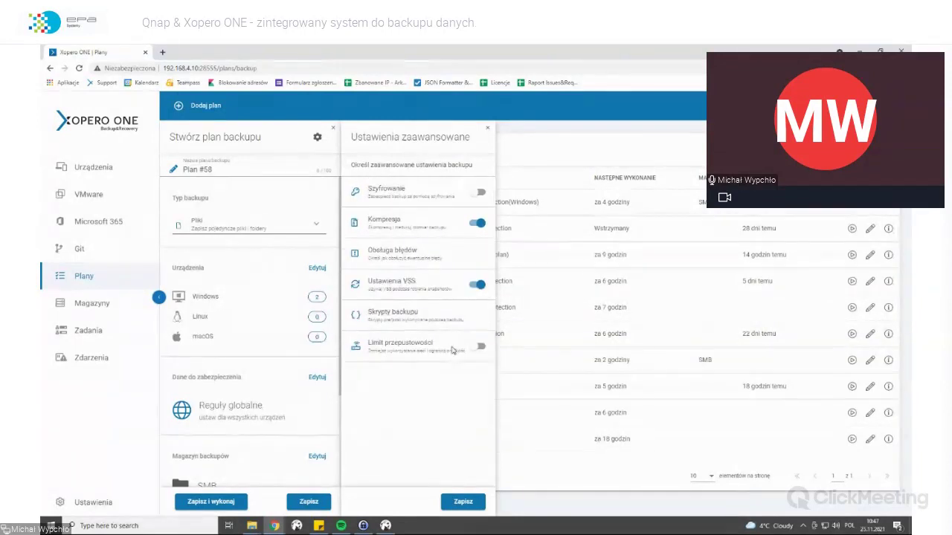
# Save the advanced settings with the throughput limit switched off, and save and run Plan #58
pyautogui.click(480, 348)
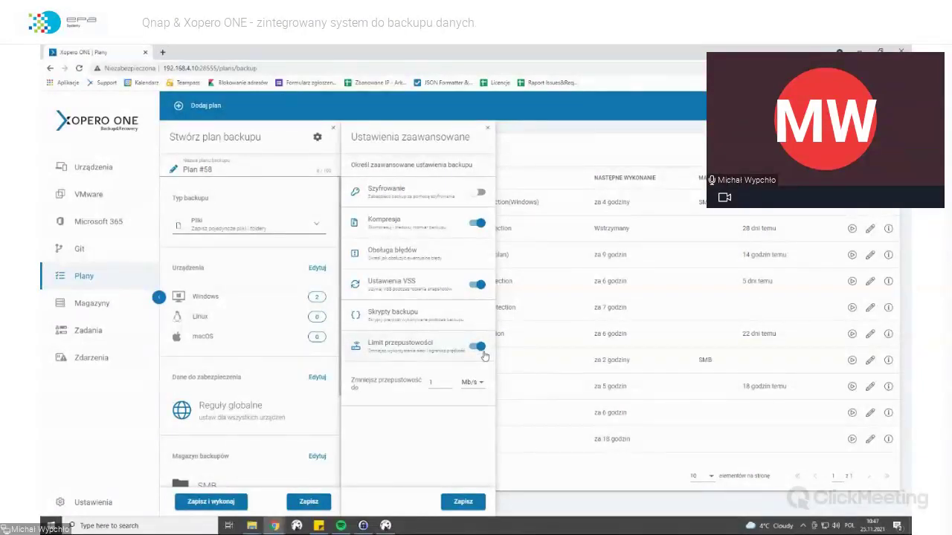
pyautogui.click(480, 348)
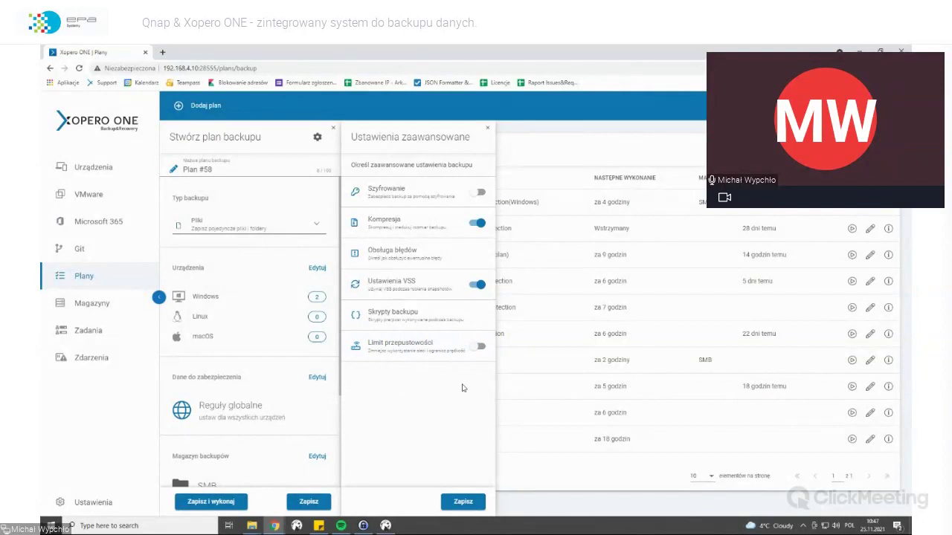
pyautogui.click(463, 501)
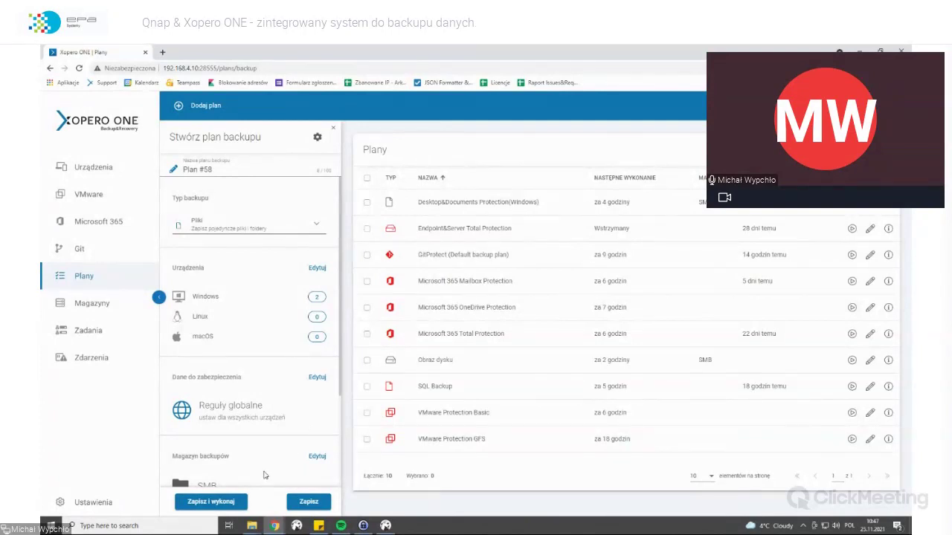
pyautogui.click(237, 501)
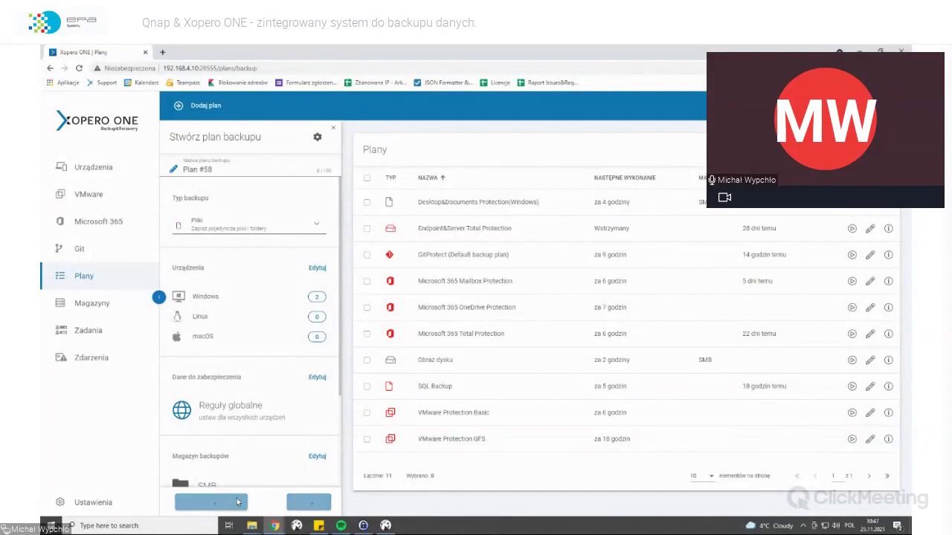
# Review the current tasks, the plan list, the tasks of the last 30 days and the device list
pyautogui.click(88, 331)
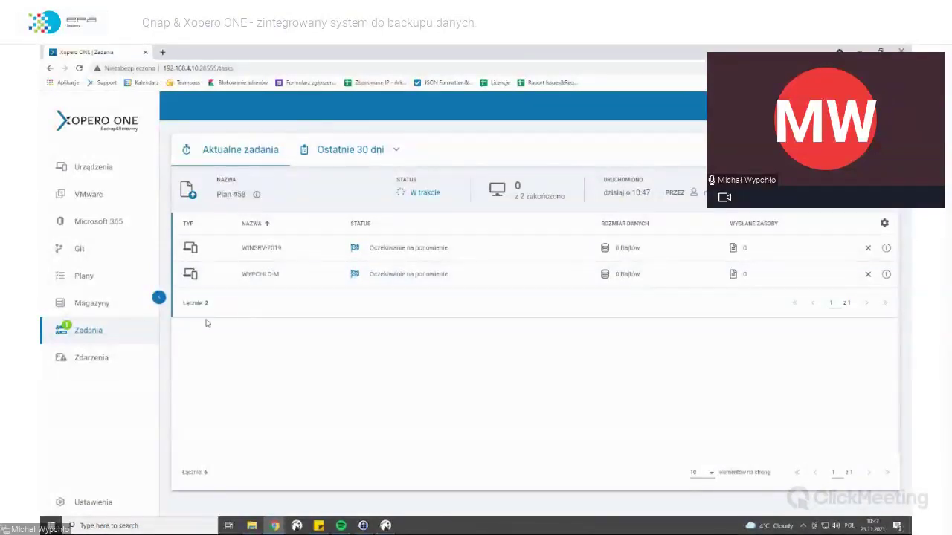
pyautogui.click(130, 316)
pyautogui.click(130, 272)
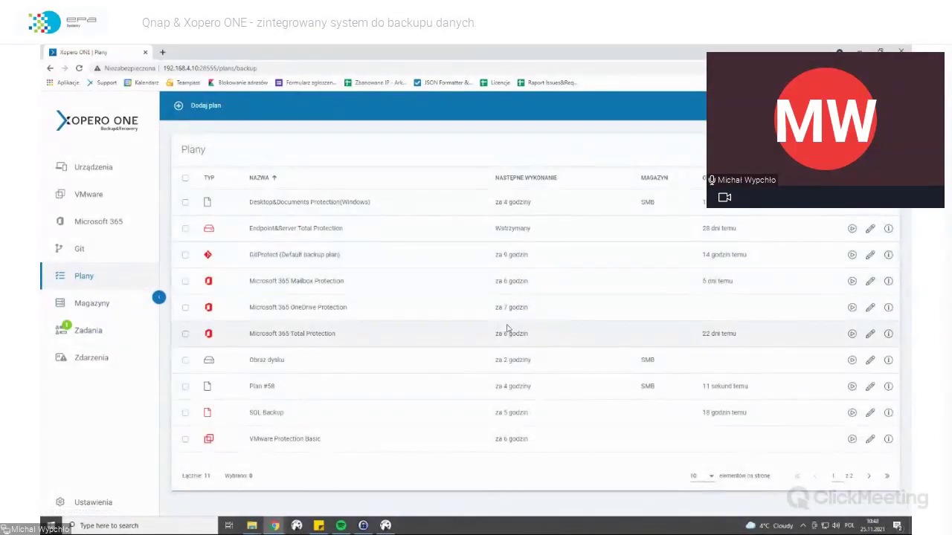
pyautogui.click(132, 335)
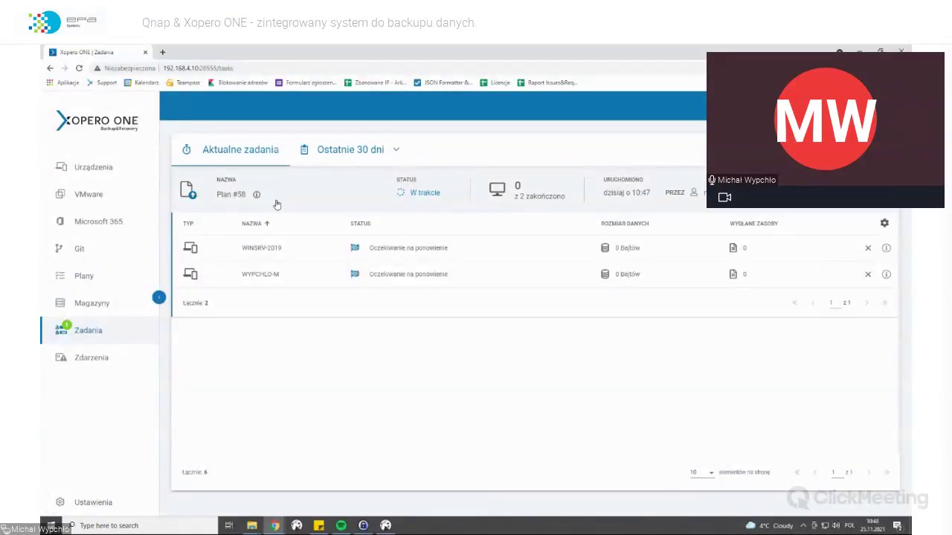
pyautogui.click(335, 151)
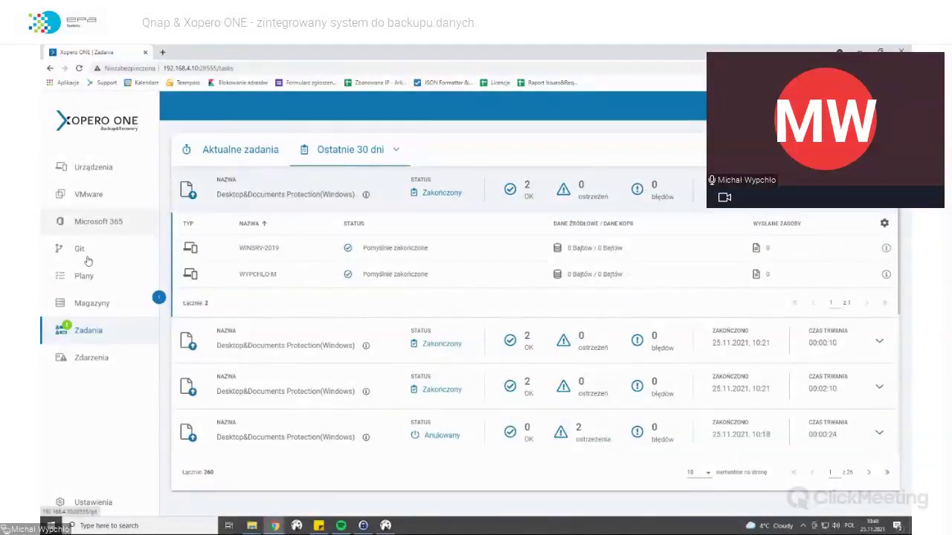
pyautogui.click(117, 177)
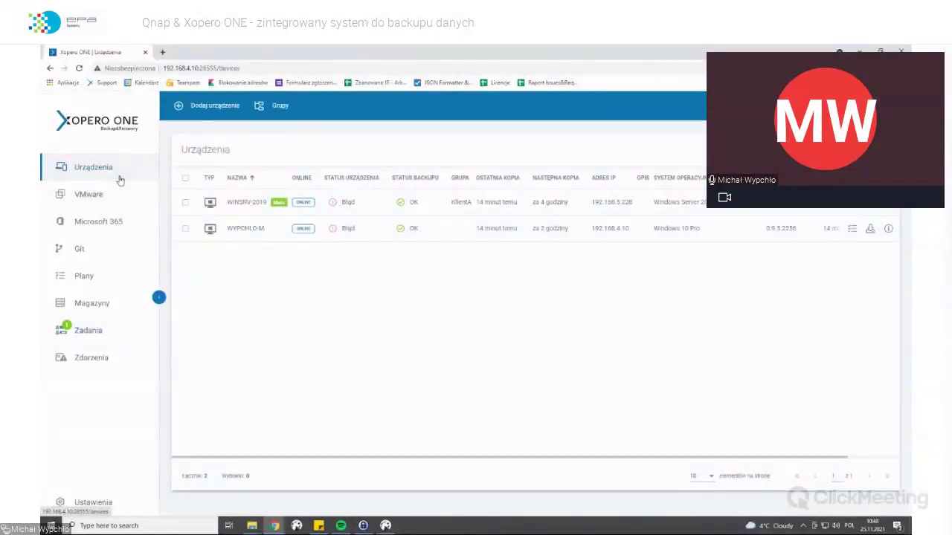
# Start a new backup plan of type Obraz dysku and assign the second listed Windows device to it
pyautogui.click(84, 282)
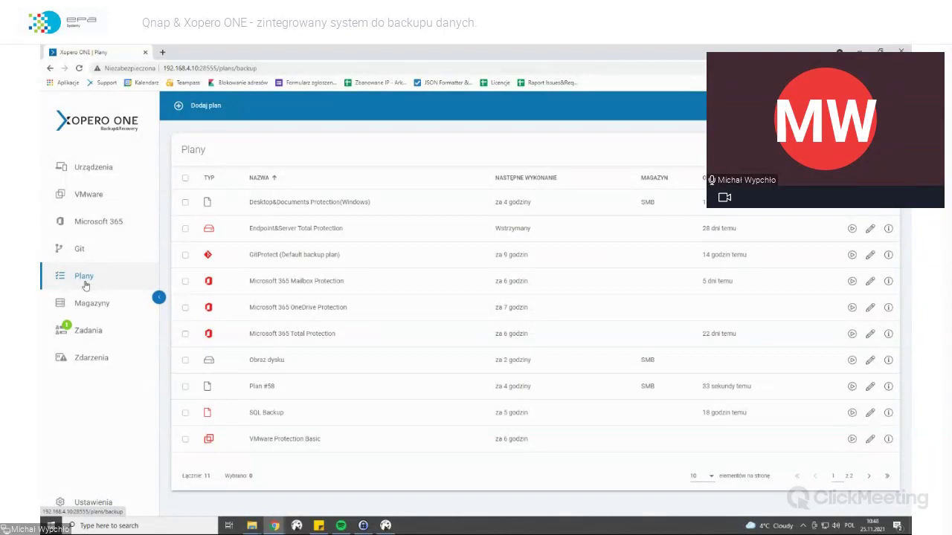
pyautogui.click(208, 116)
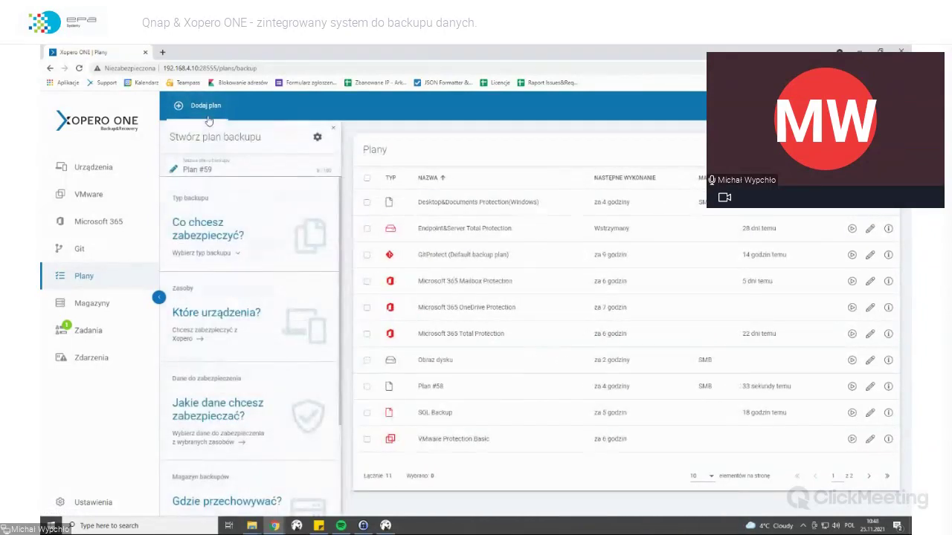
pyautogui.click(202, 232)
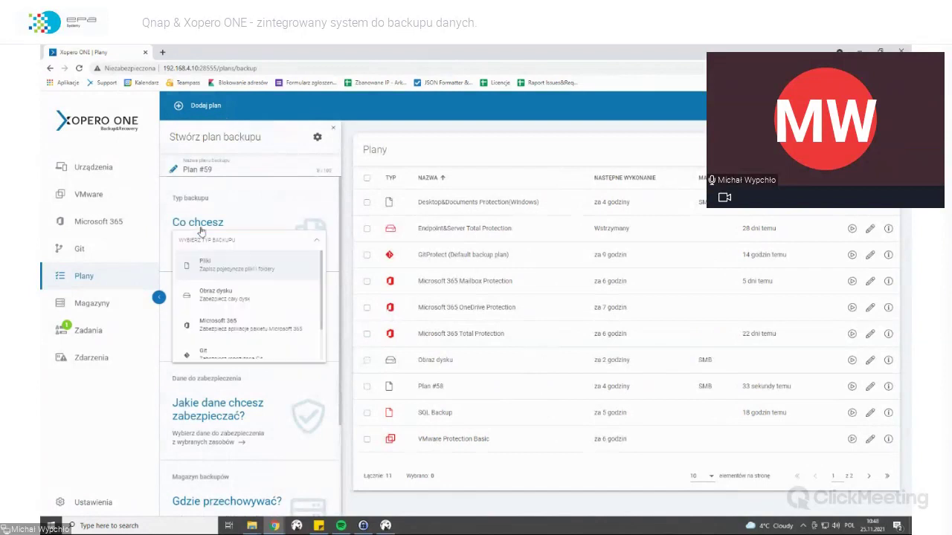
pyautogui.click(244, 296)
pyautogui.click(221, 288)
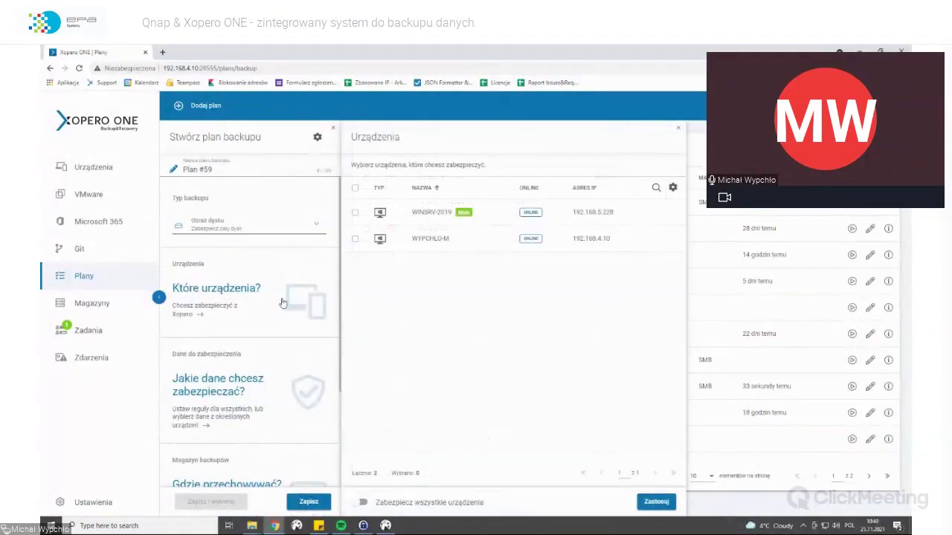
pyautogui.click(364, 239)
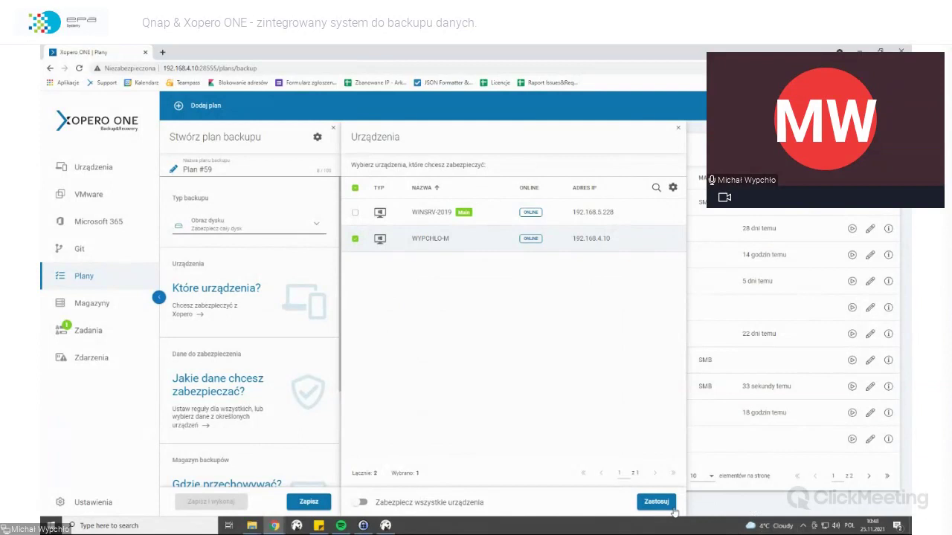
pyautogui.click(668, 507)
# Try a device-specific data rule using a path or variable, view the Xopero disk variables, and close it without saving
pyautogui.click(260, 391)
pyautogui.click(432, 275)
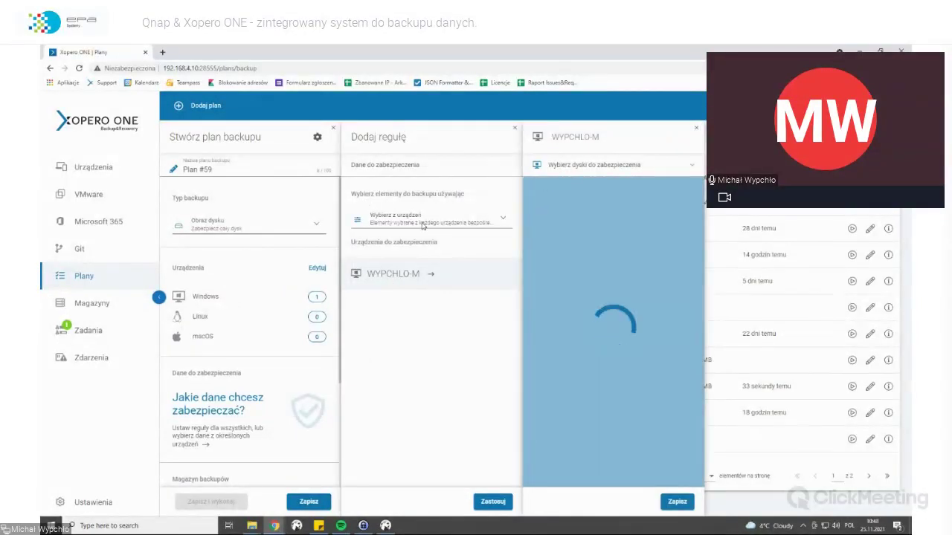
pyautogui.click(550, 165)
pyautogui.click(542, 188)
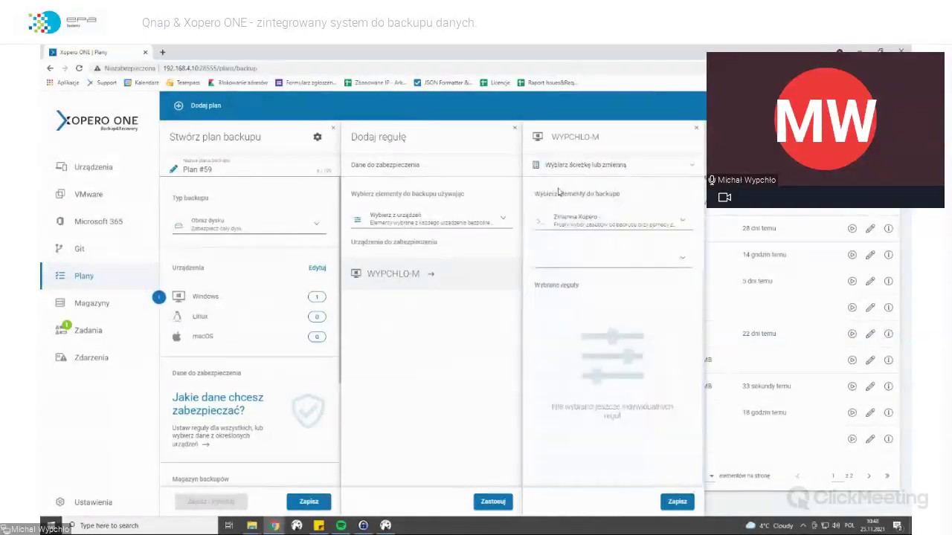
pyautogui.click(586, 268)
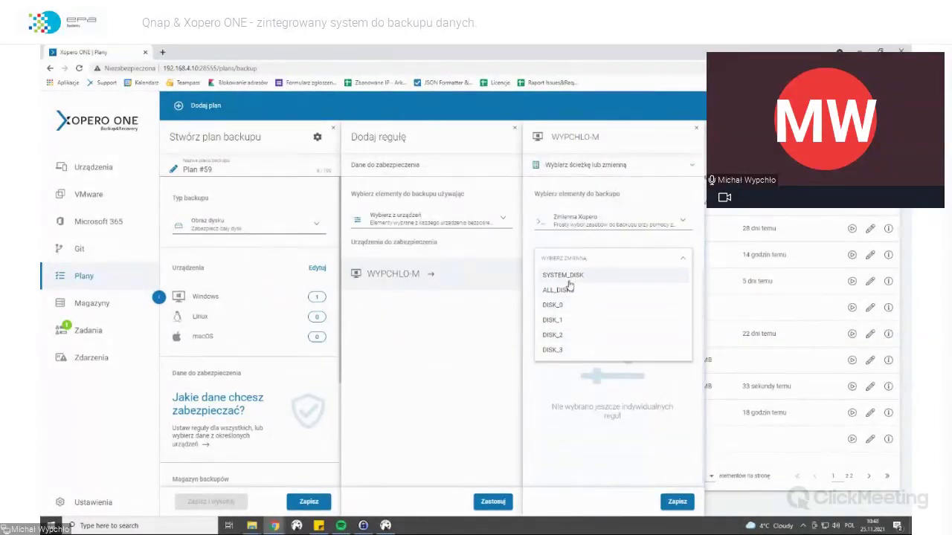
pyautogui.click(696, 128)
# Try a global data rule and view its disk variables, and discard the new disk image plan
pyautogui.click(476, 221)
pyautogui.click(464, 240)
pyautogui.click(437, 284)
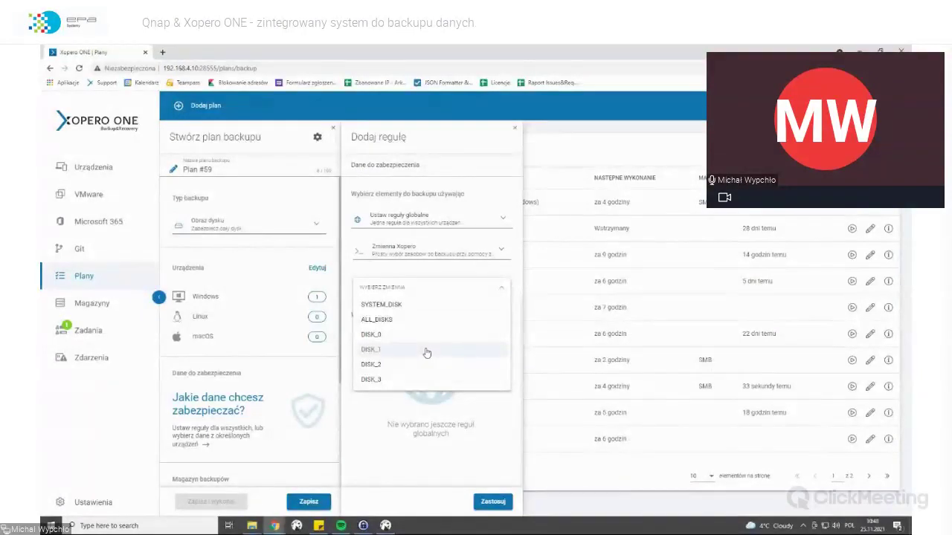
pyautogui.click(516, 130)
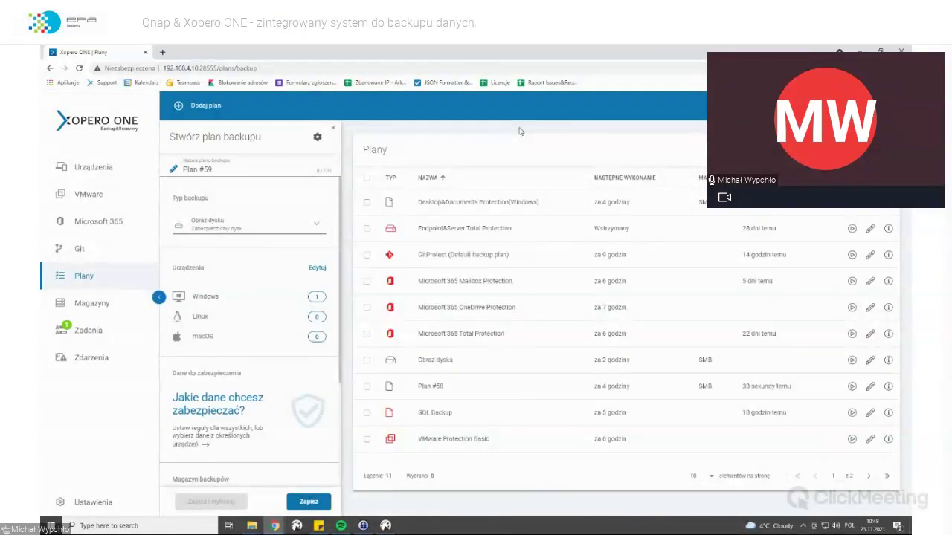
pyautogui.click(333, 128)
pyautogui.click(620, 335)
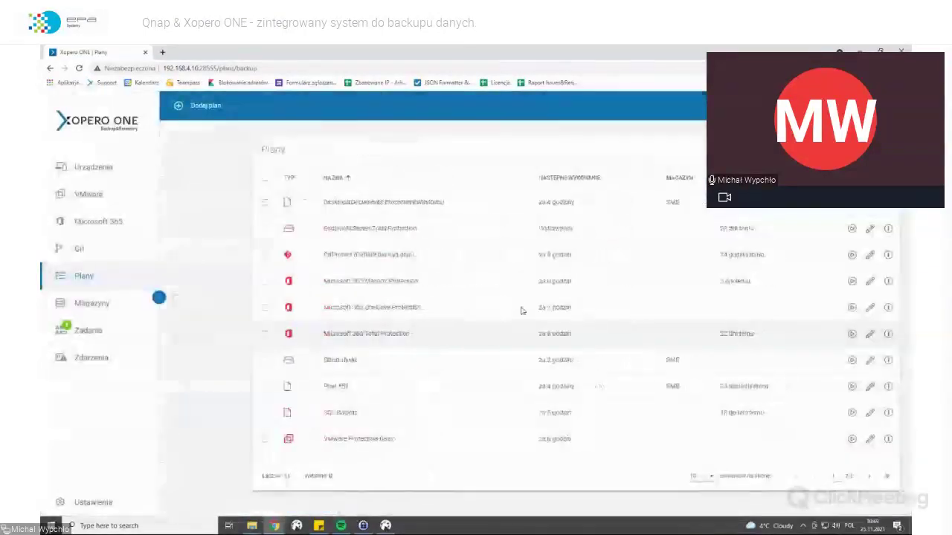
# Open the data restore for the SMB storage and switch backup browsing to the Windows device at 192.168.4.10
pyautogui.click(93, 303)
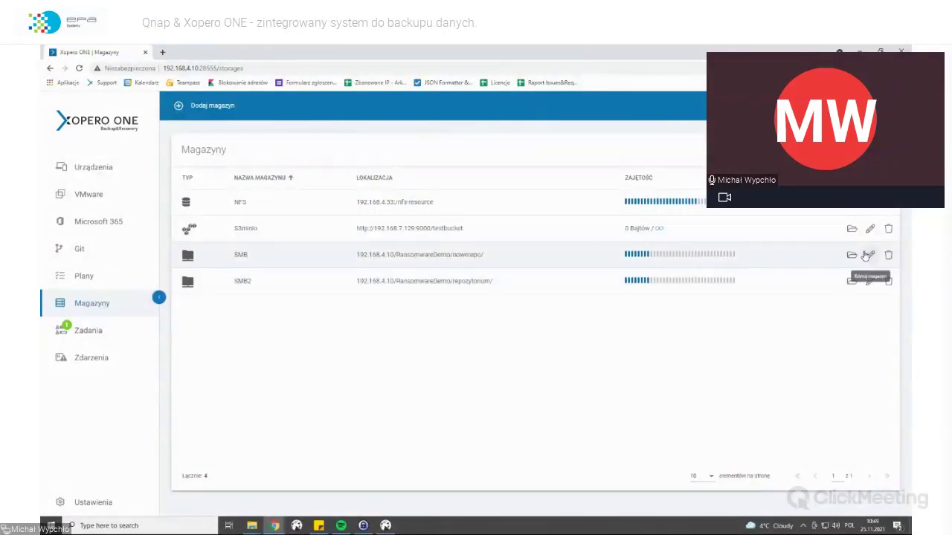
pyautogui.click(851, 255)
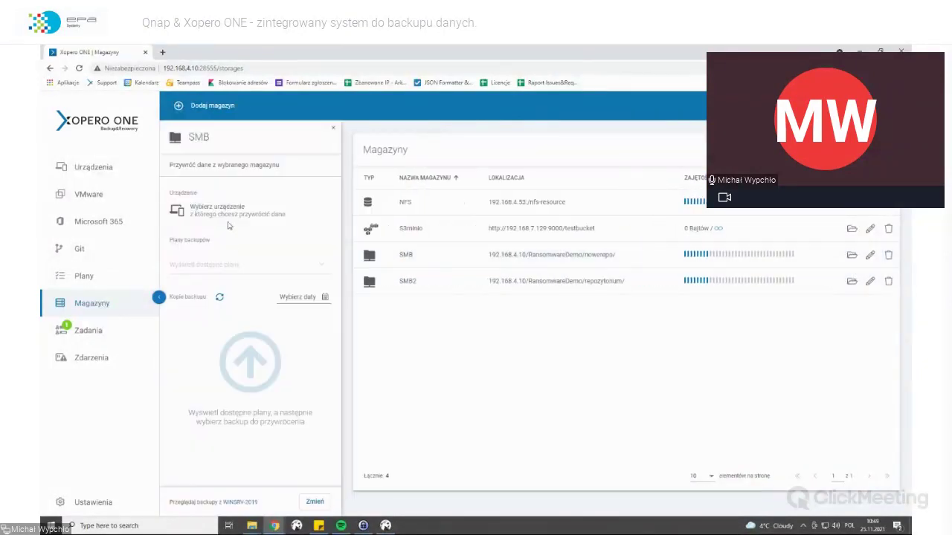
pyautogui.click(227, 212)
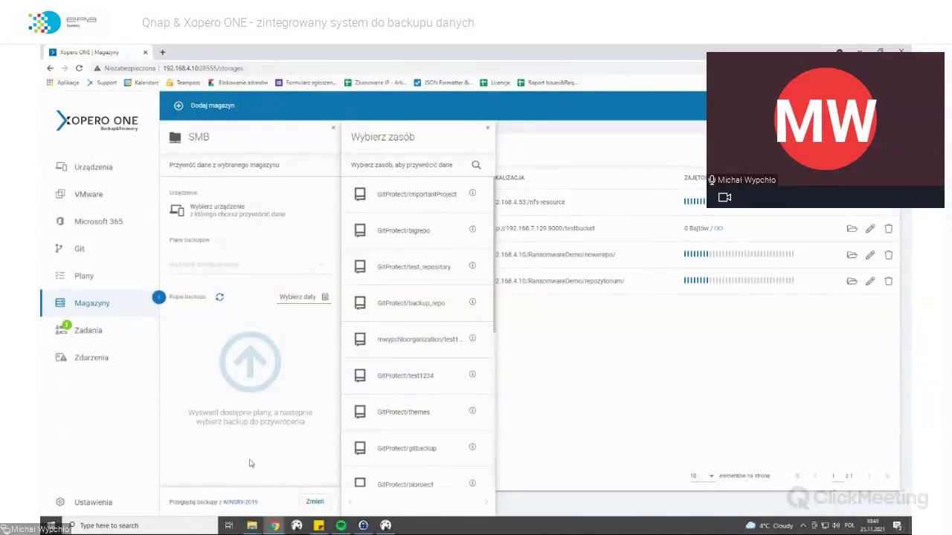
pyautogui.click(310, 504)
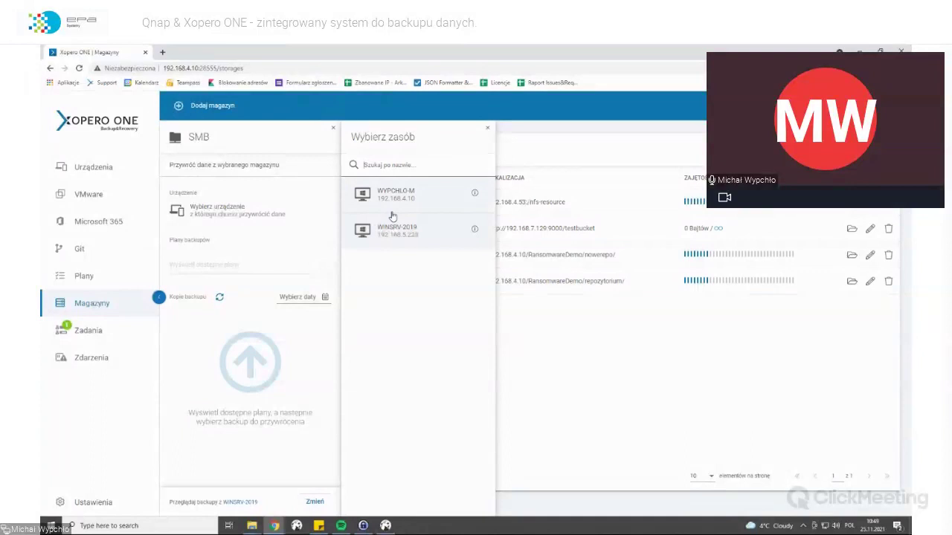
pyautogui.click(392, 213)
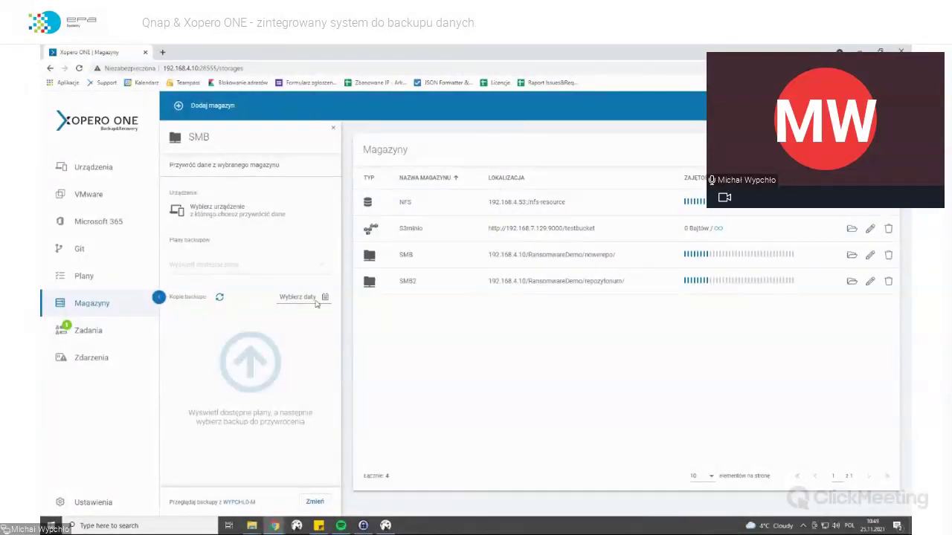
# Choose the Windows device at 192.168.4.10 as restore source and select the plan Desktop&Documents Protection(Windows)
pyautogui.click(294, 221)
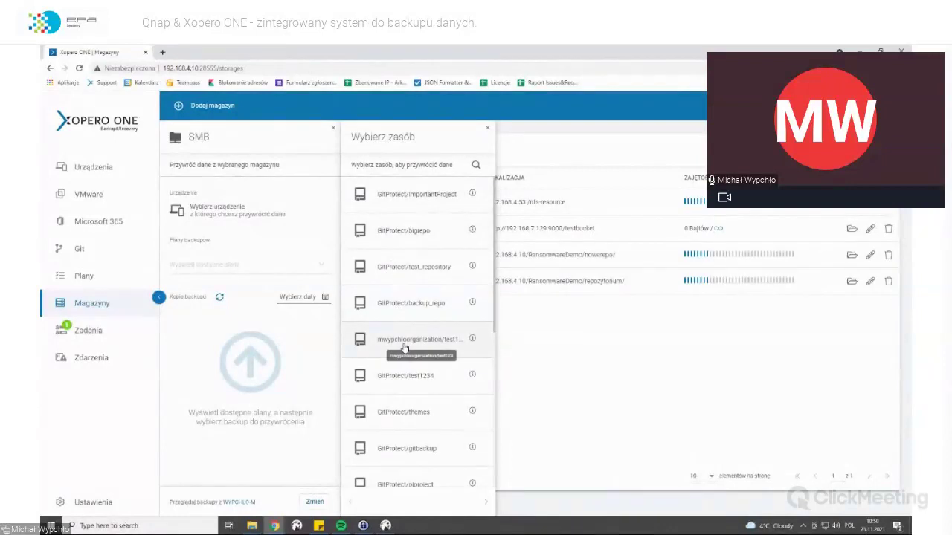
pyautogui.scroll(-5, 403, 347)
pyautogui.click(379, 485)
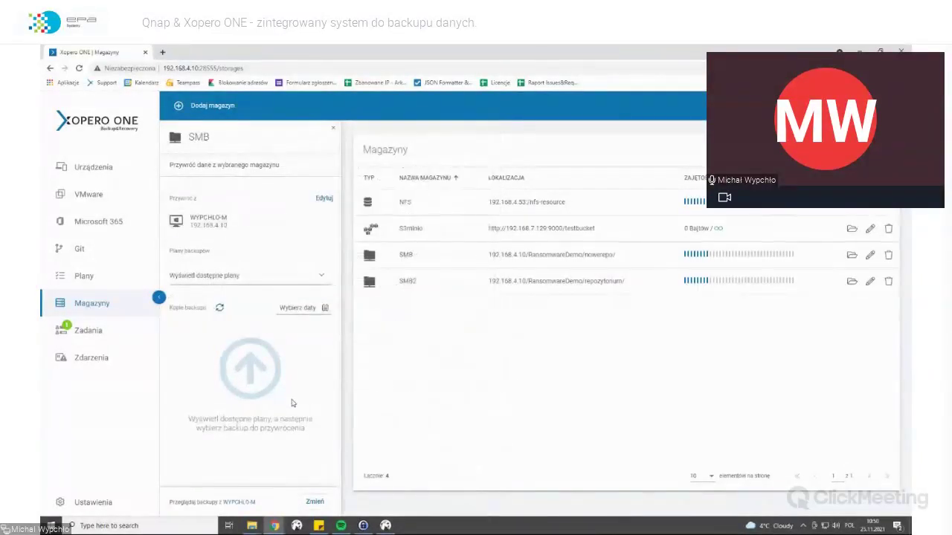
pyautogui.click(275, 279)
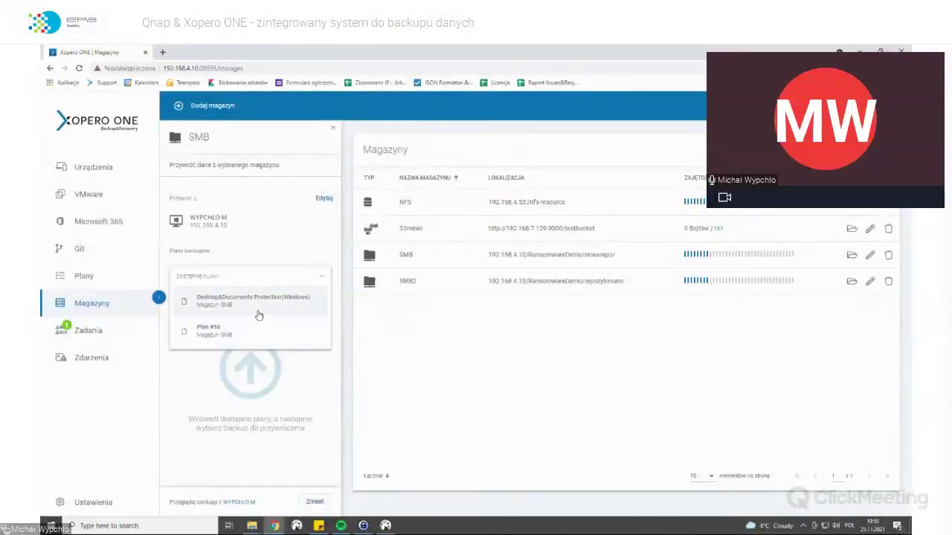
pyautogui.click(258, 316)
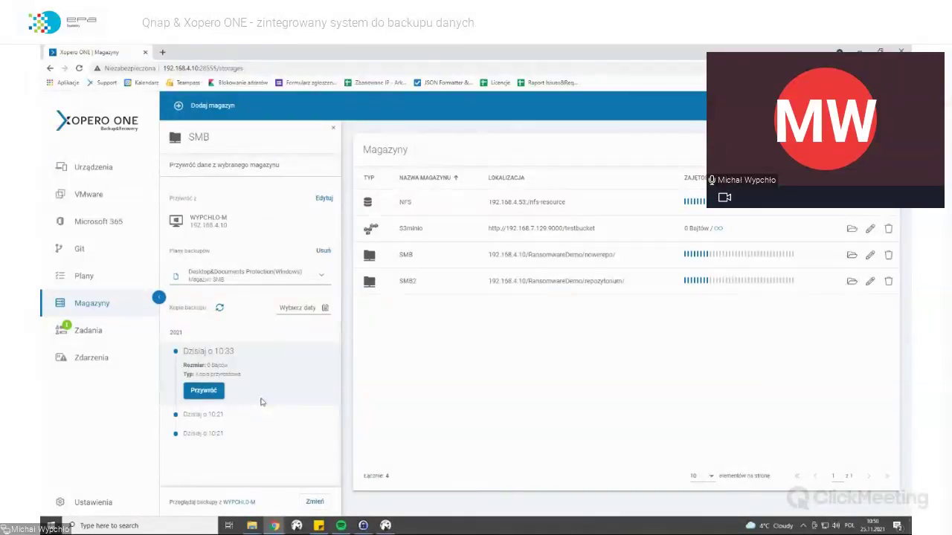
# Examine the size and type of each available backup copy of the selected plan
pyautogui.click(244, 414)
pyautogui.click(243, 432)
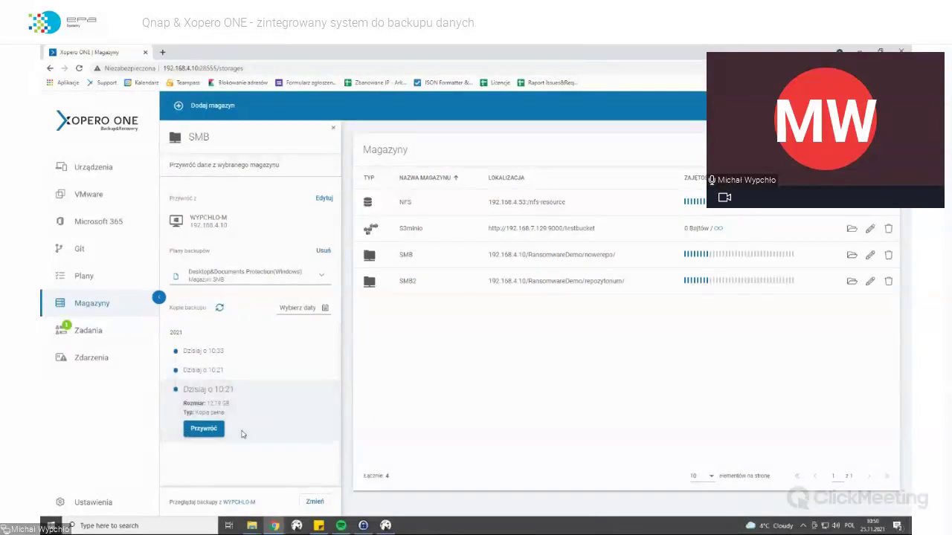
pyautogui.click(262, 371)
pyautogui.click(274, 362)
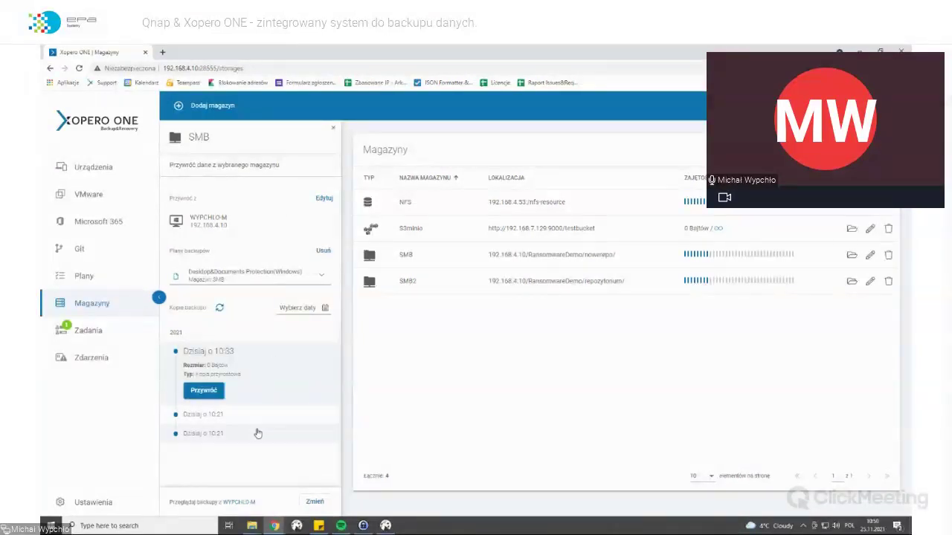
pyautogui.click(257, 432)
pyautogui.click(259, 365)
pyautogui.click(260, 353)
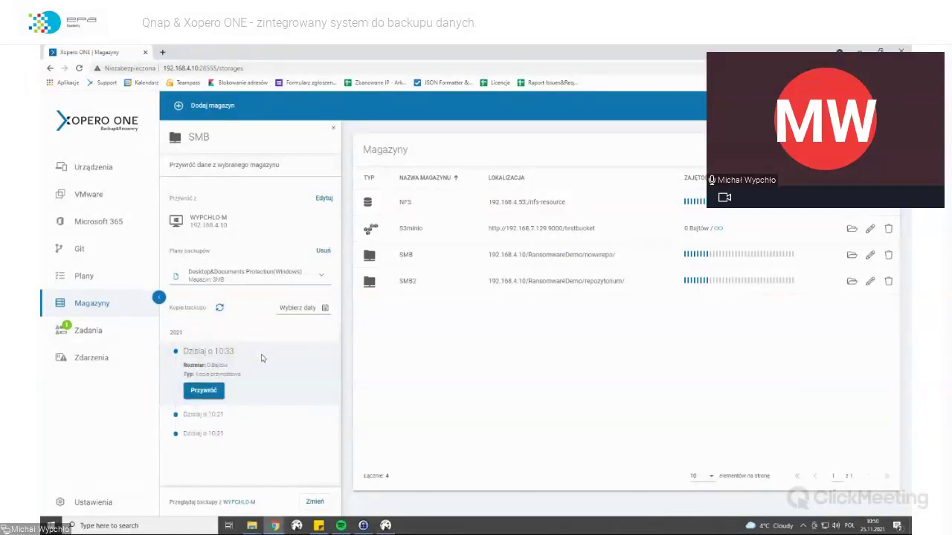
# Open the 10:21 incremental copy for restoring and expand C, Users and the first user's Desktop folder
pyautogui.click(234, 415)
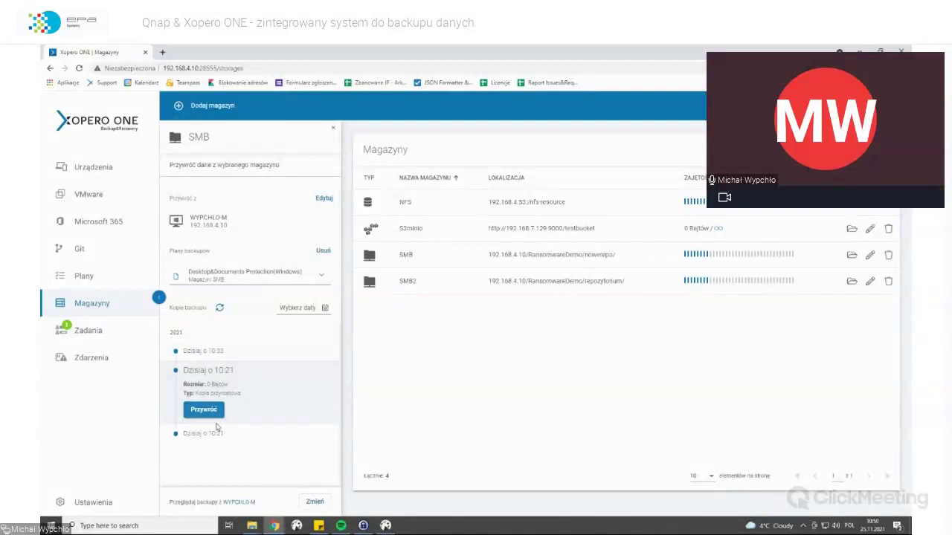
pyautogui.click(211, 408)
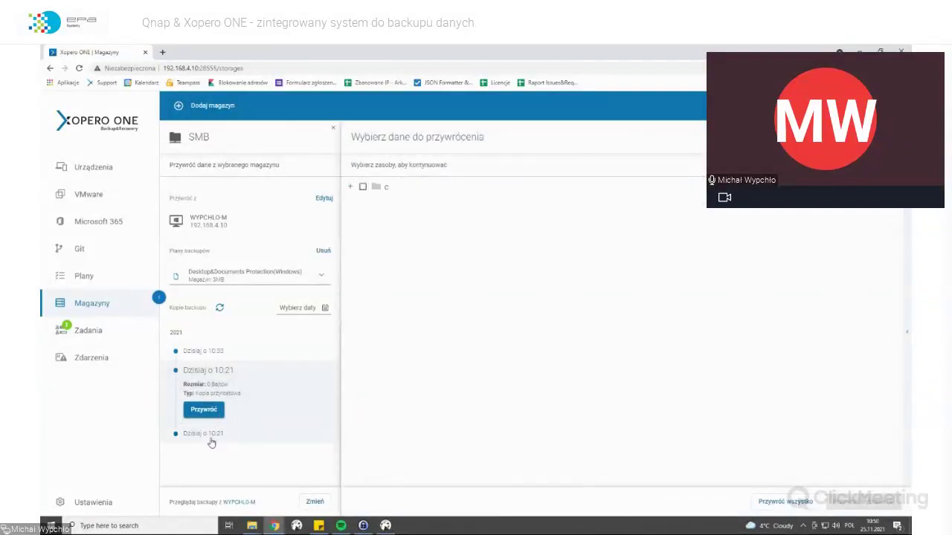
pyautogui.click(351, 188)
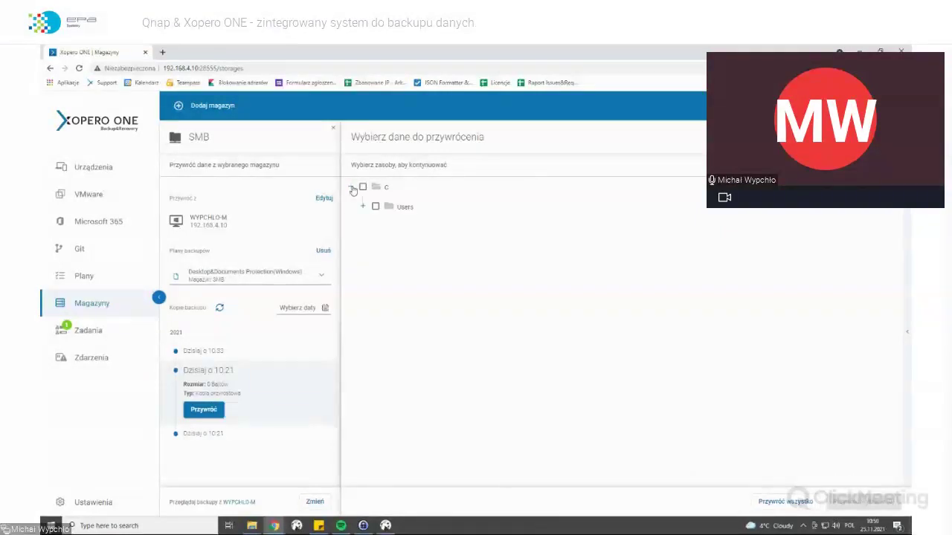
pyautogui.click(362, 207)
pyautogui.click(375, 226)
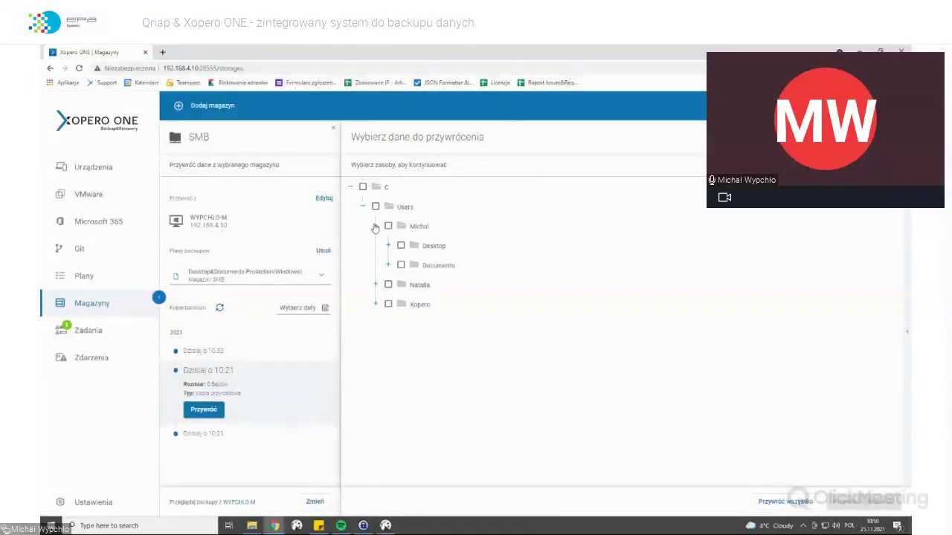
pyautogui.click(391, 246)
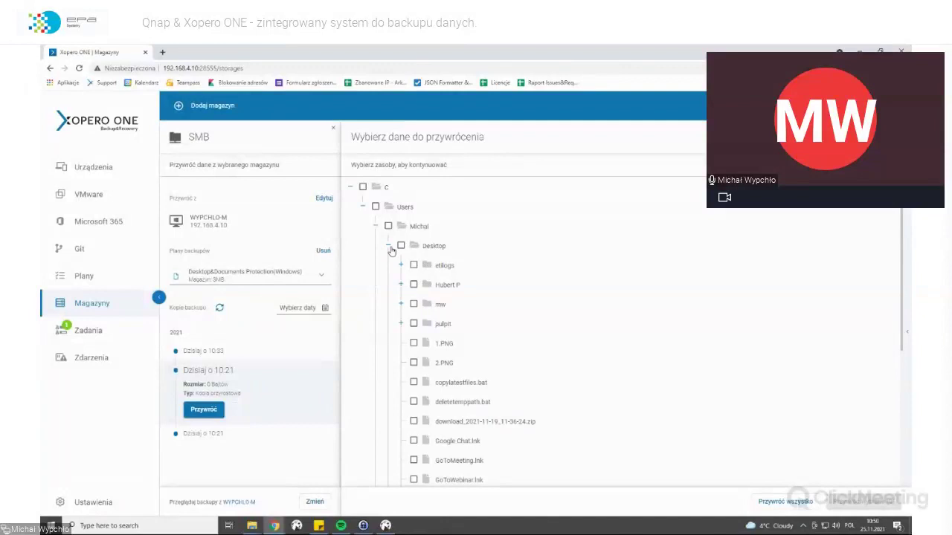
# Select the files termserv.PNG, systemwriter.PNG and vss.png in the Desktop folder for restoring
pyautogui.scroll(-5, 366, 265)
pyautogui.click(430, 429)
pyautogui.scroll(-3, 474, 403)
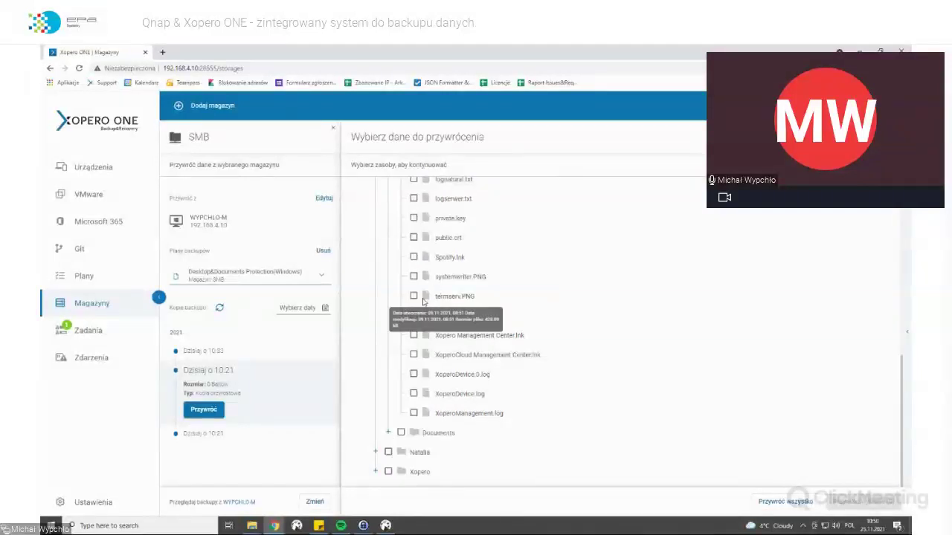
pyautogui.click(413, 296)
pyautogui.click(413, 276)
pyautogui.click(414, 316)
# Start restoring the selected files and set the Windows device at 192.168.4.10 as the restore target
pyautogui.click(863, 501)
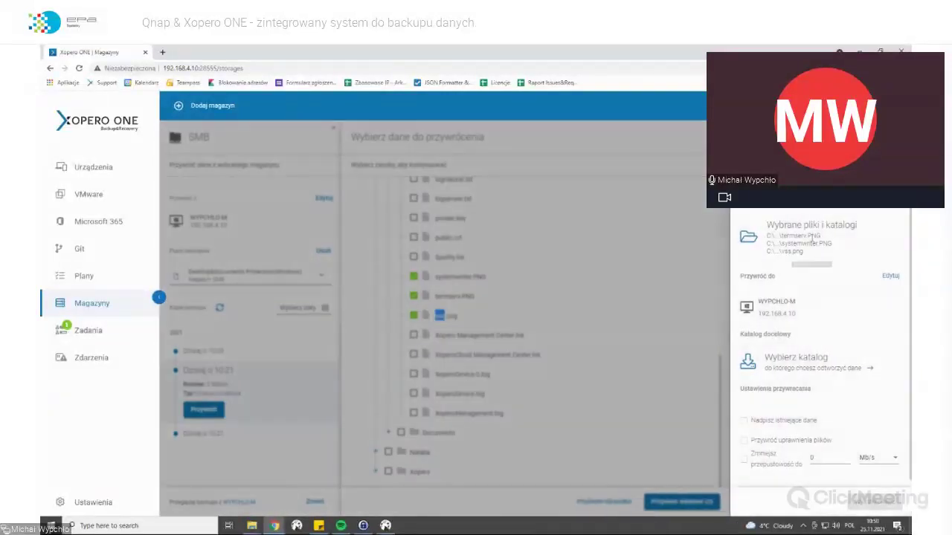
pyautogui.click(890, 276)
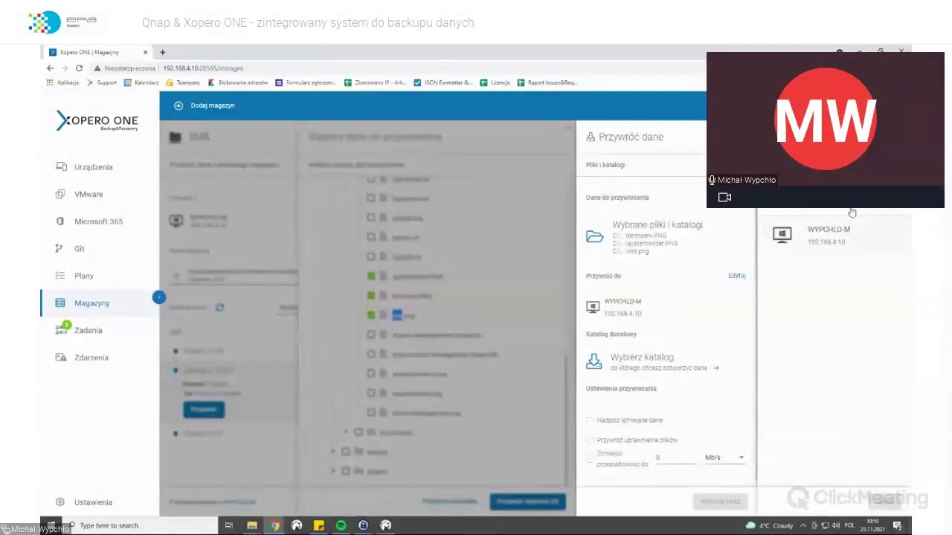
pyautogui.click(837, 233)
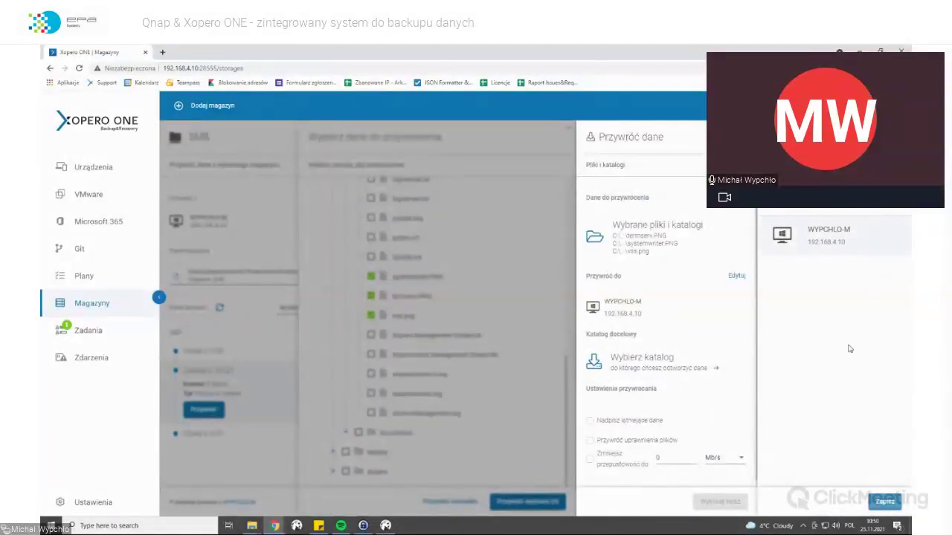
pyautogui.click(883, 502)
# Set the destination to the original folder with existing data overwritten, and run the restore immediately
pyautogui.click(792, 362)
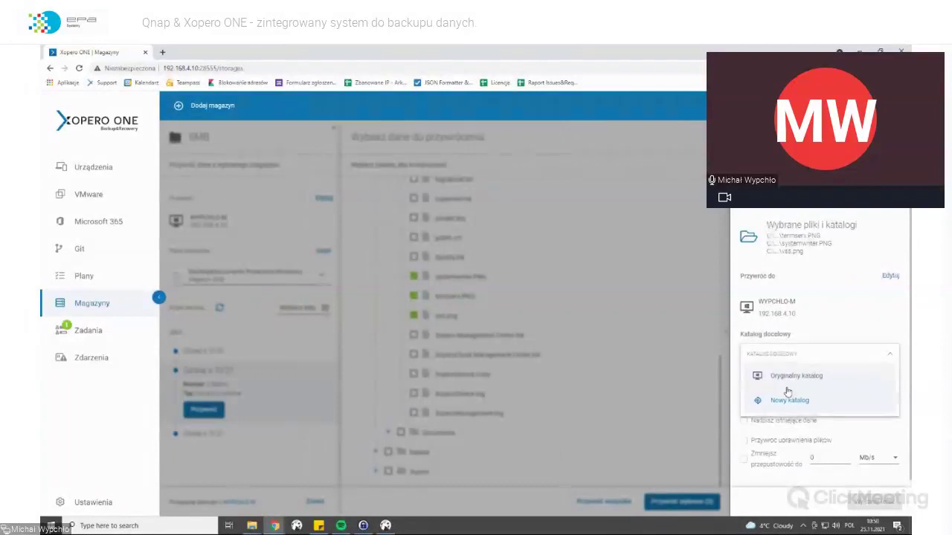
pyautogui.click(789, 386)
pyautogui.click(779, 421)
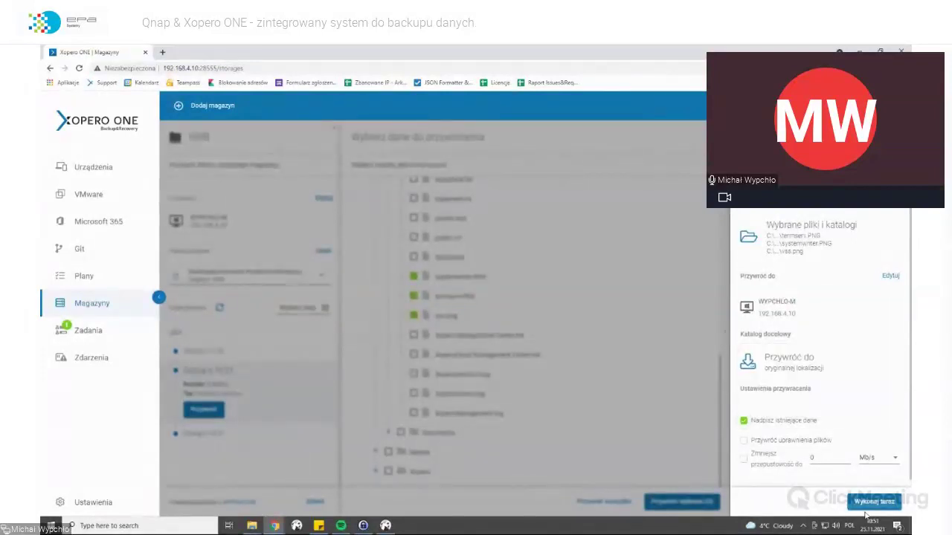
pyautogui.click(866, 502)
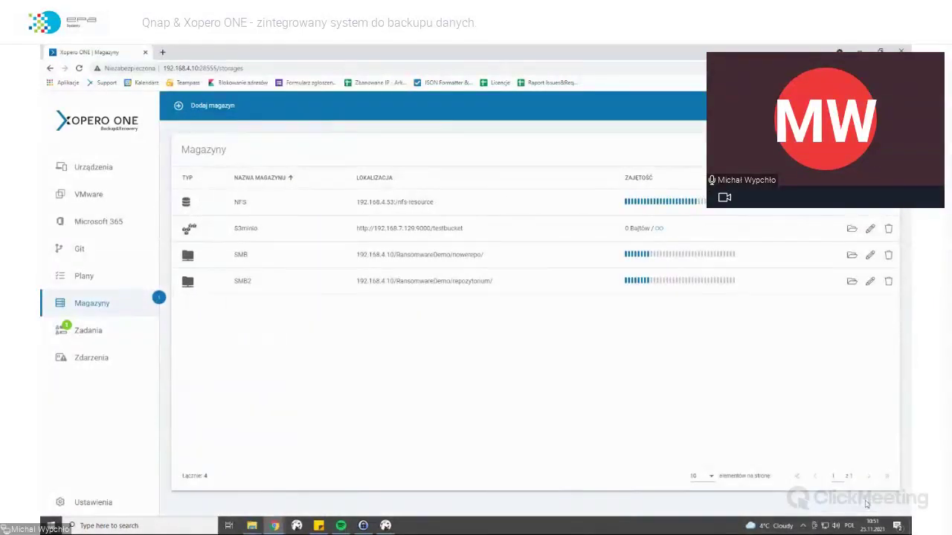
# Review the current tasks and those of the last 30 days, including the device details of Plan #58
pyautogui.click(123, 333)
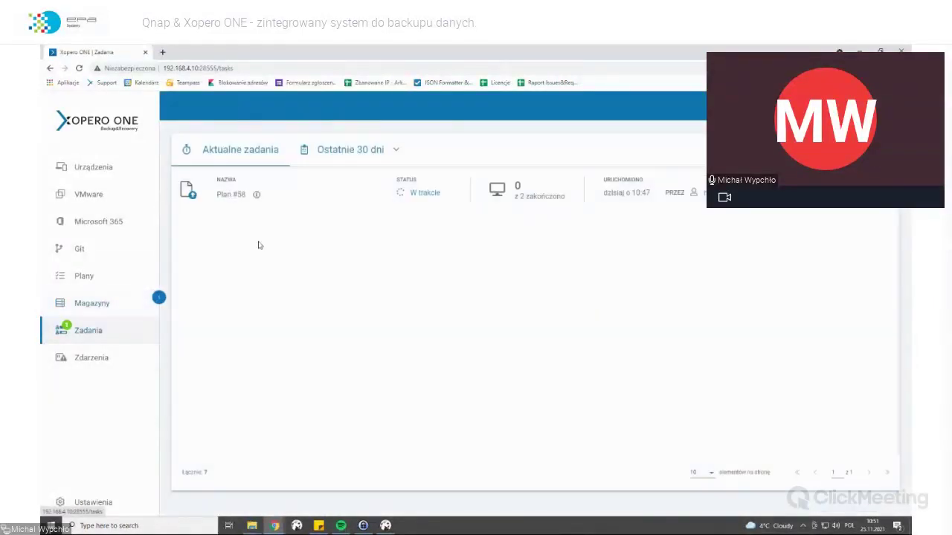
pyautogui.click(296, 207)
pyautogui.click(320, 152)
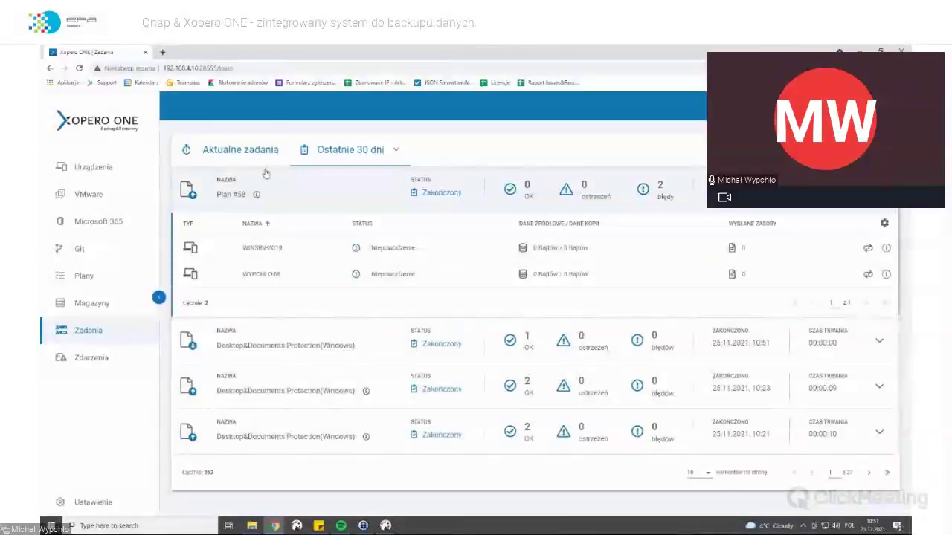
pyautogui.click(239, 151)
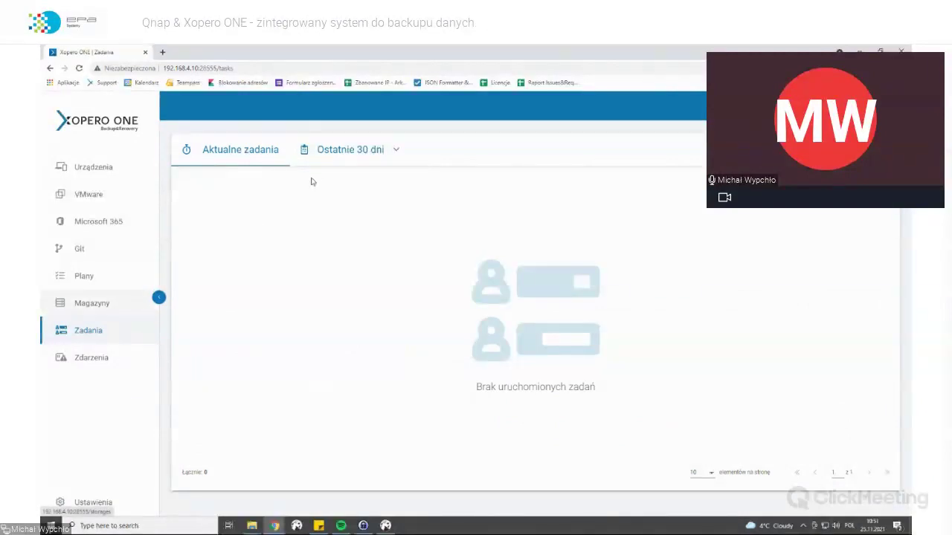
pyautogui.click(322, 152)
pyautogui.click(237, 147)
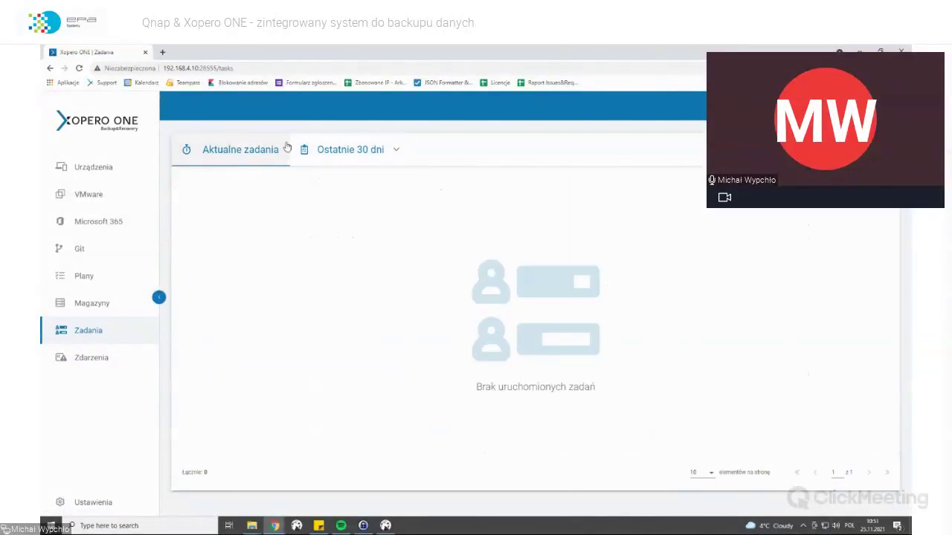
pyautogui.click(310, 149)
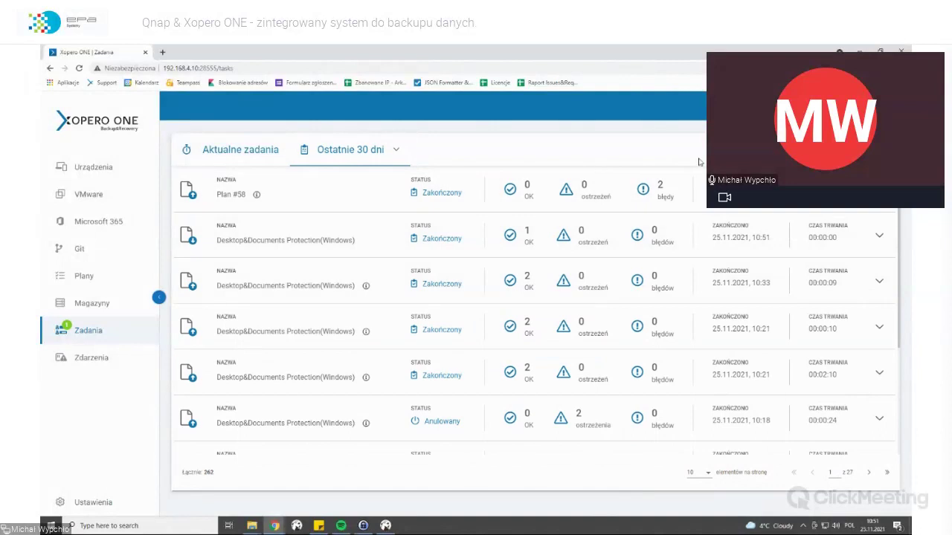
pyautogui.click(272, 149)
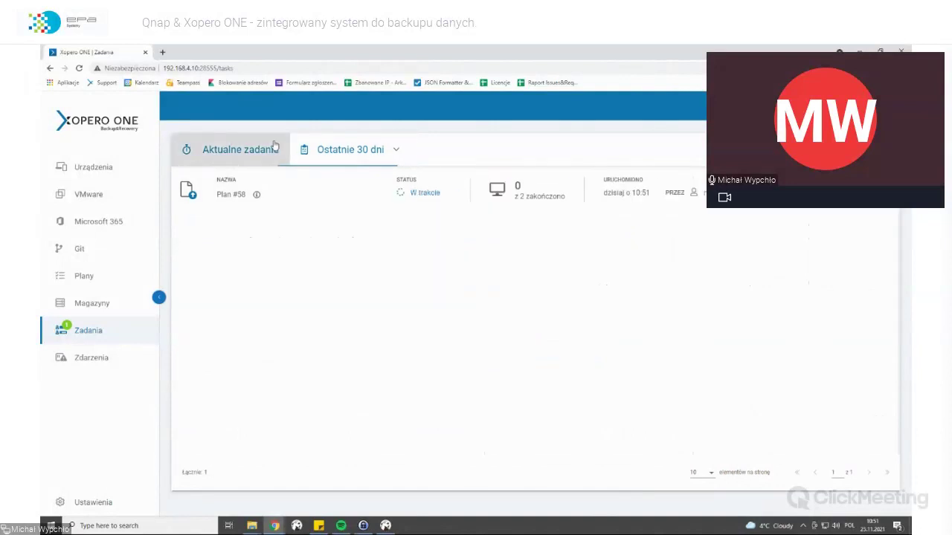
# View the storage list and examine the event log, including who triggered each event
pyautogui.click(125, 315)
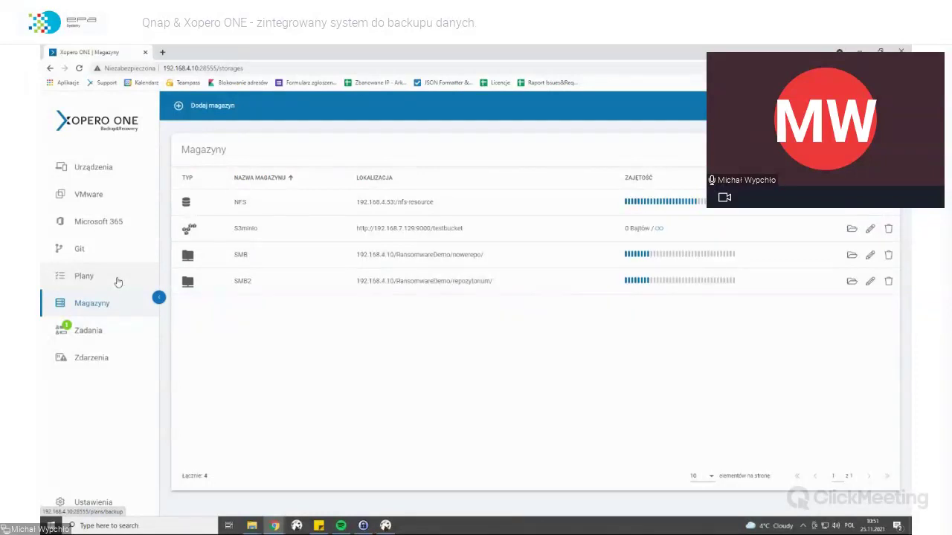
pyautogui.click(106, 360)
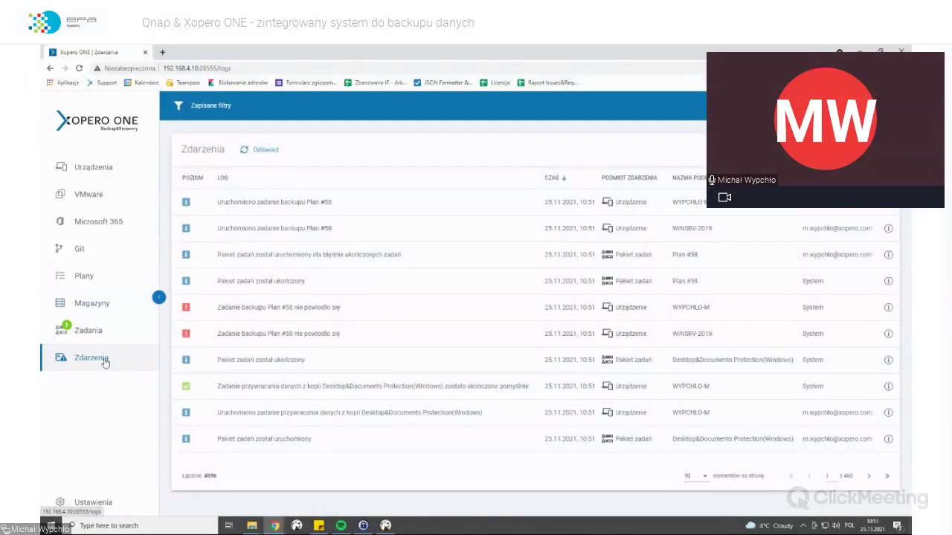
pyautogui.moveTo(207, 197); pyautogui.dragTo(257, 226)
pyautogui.click(329, 220)
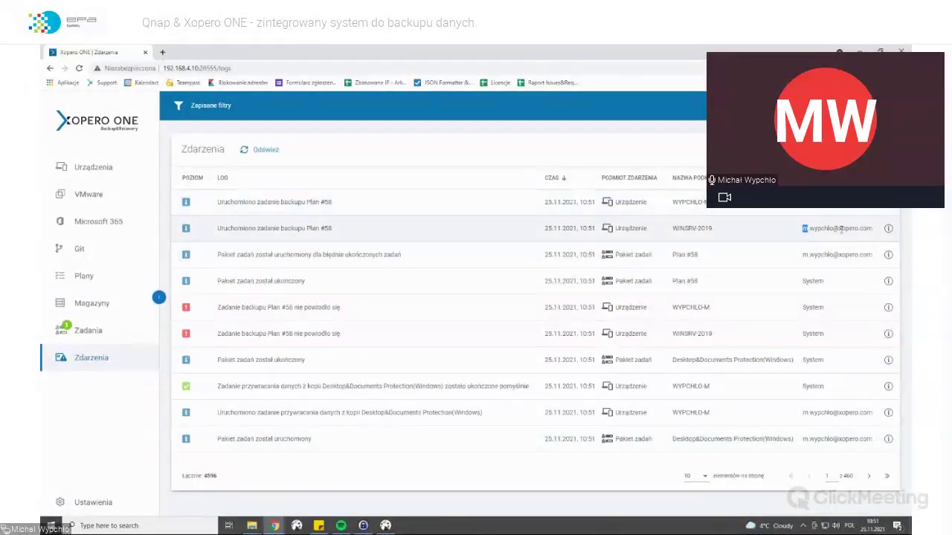
pyautogui.moveTo(801, 229); pyautogui.dragTo(872, 232)
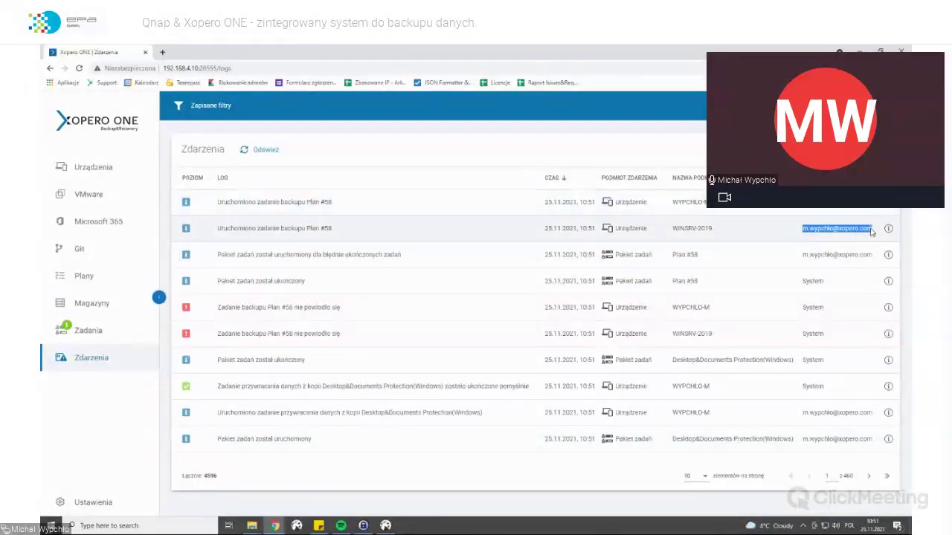
pyautogui.doubleClick(812, 282)
# Examine the administrator accounts in the settings and the roles offered for a new account, leaving without saving one
pyautogui.click(68, 503)
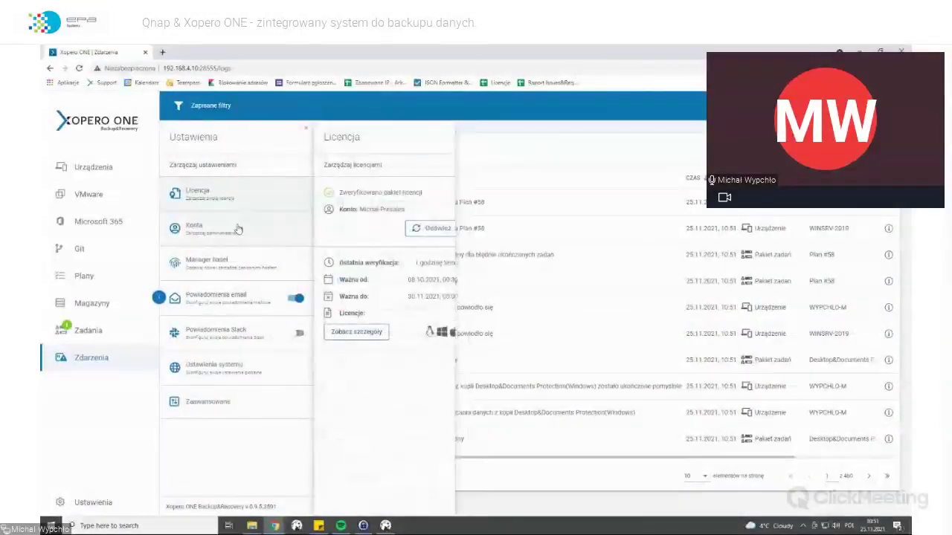
pyautogui.click(238, 229)
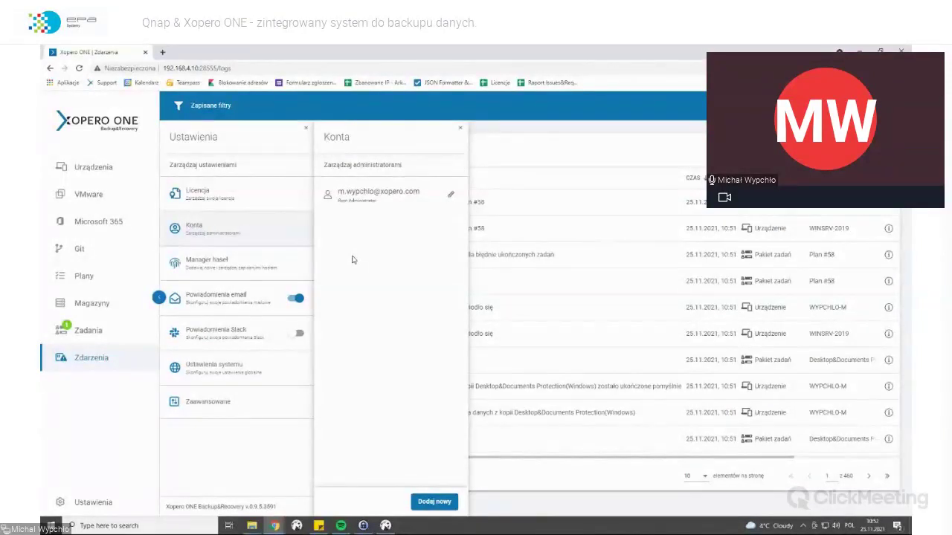
pyautogui.click(436, 505)
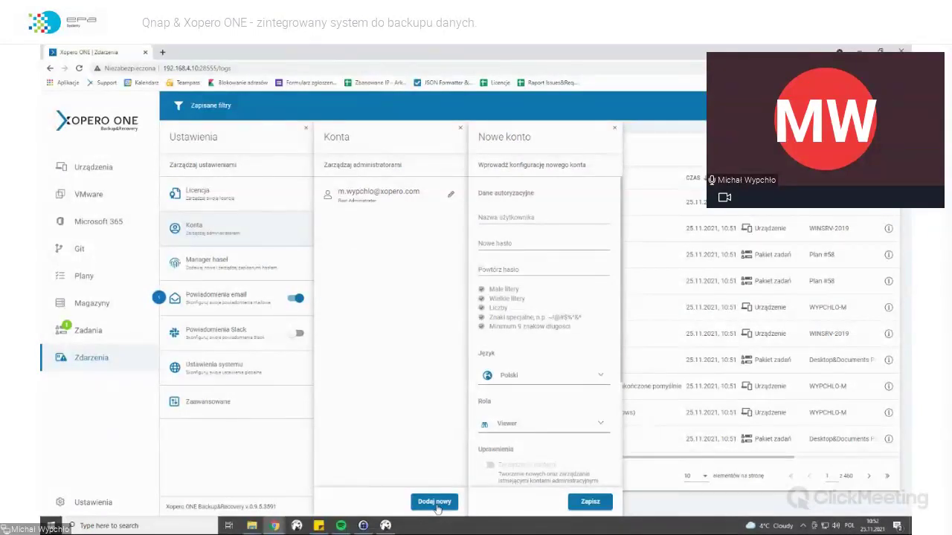
pyautogui.scroll(-2, 520, 350)
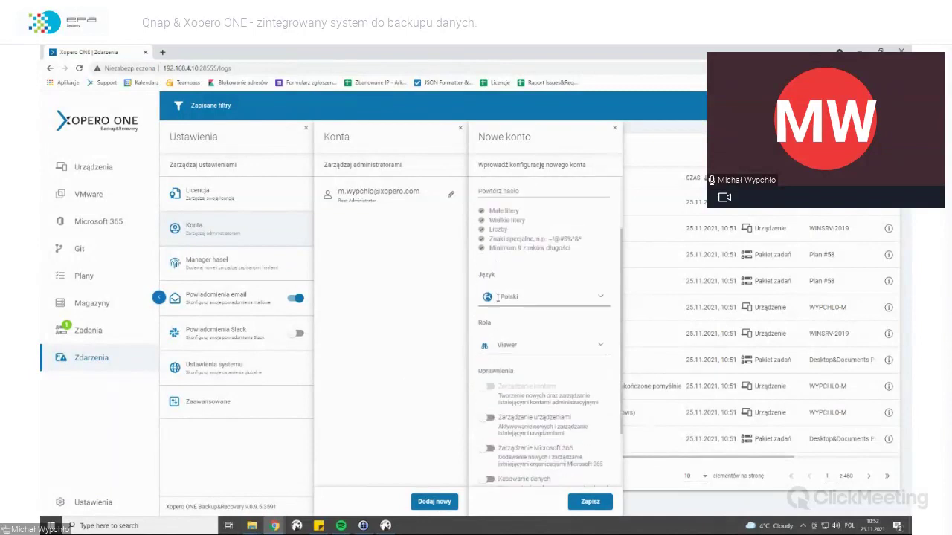
pyautogui.click(520, 336)
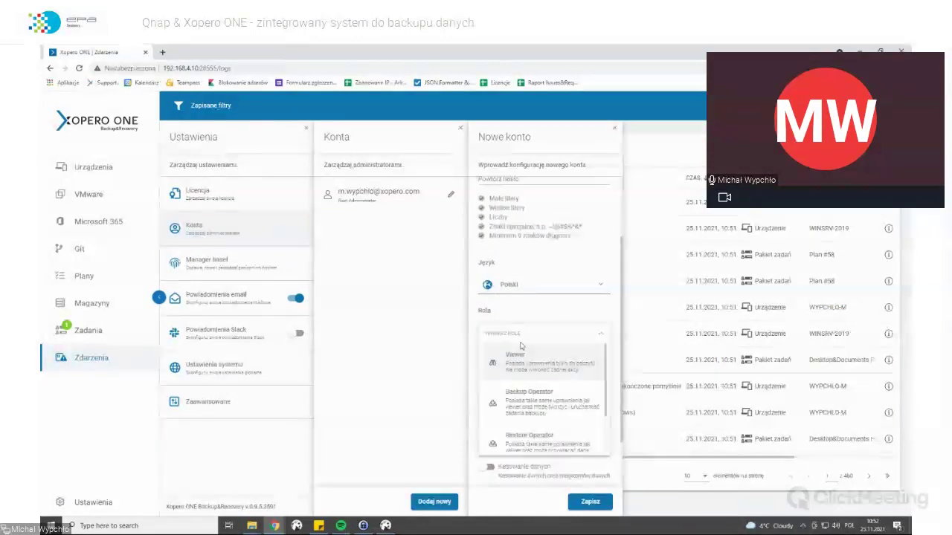
pyautogui.click(540, 357)
pyautogui.click(614, 128)
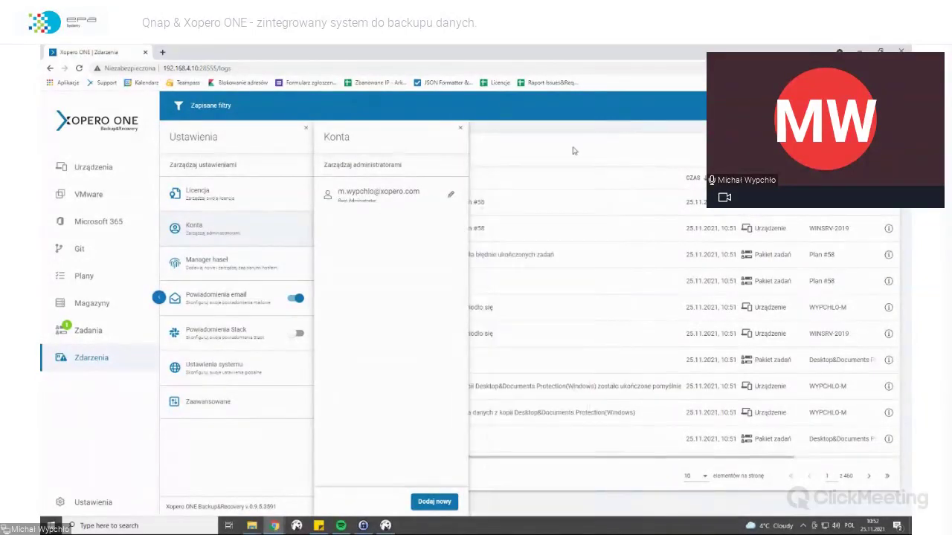
pyautogui.click(459, 128)
# Review the email notification settings, covering the mail server, the recipients and the backup plan summary options
pyautogui.click(225, 335)
pyautogui.click(239, 304)
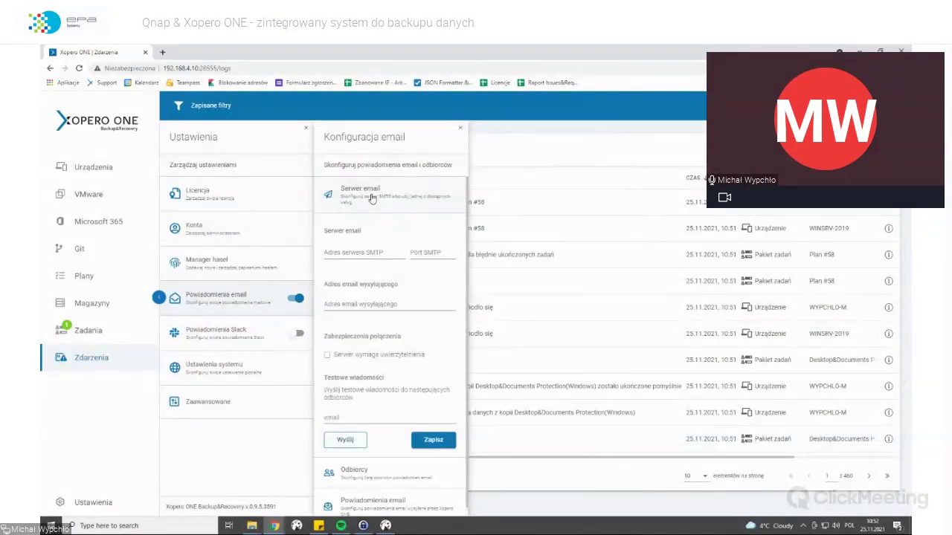
pyautogui.click(372, 198)
pyautogui.click(363, 224)
pyautogui.click(364, 224)
pyautogui.click(357, 256)
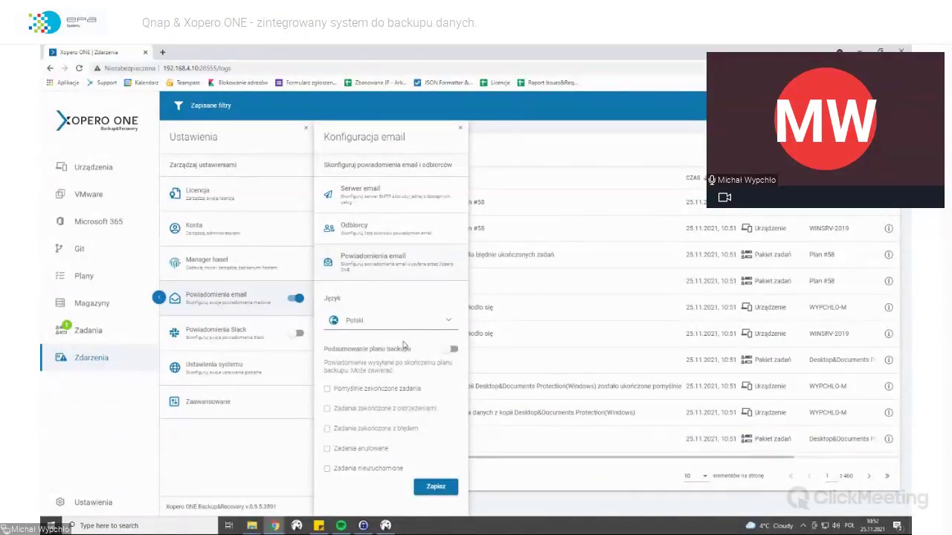
pyautogui.click(460, 128)
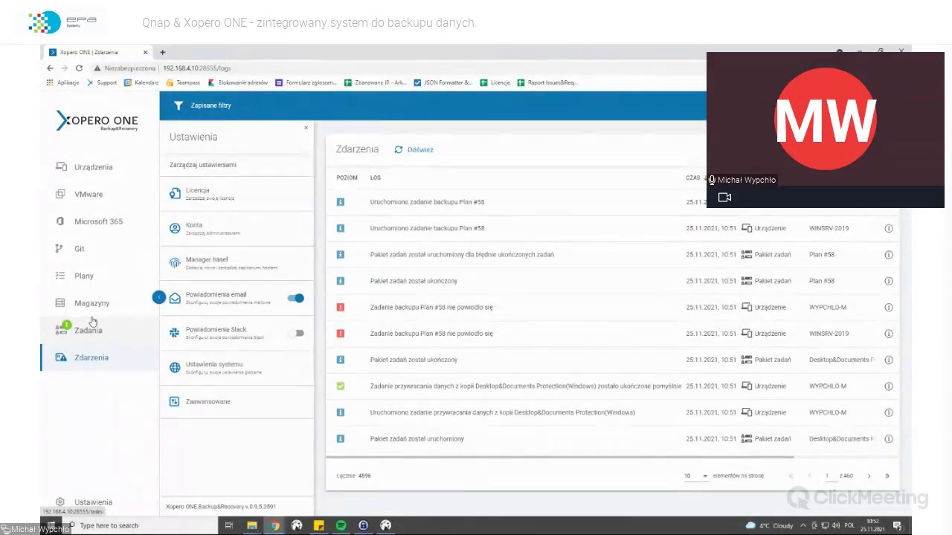
# Check the current task of Plan #58, viewing its plan details and the status of each device
pyautogui.click(93, 321)
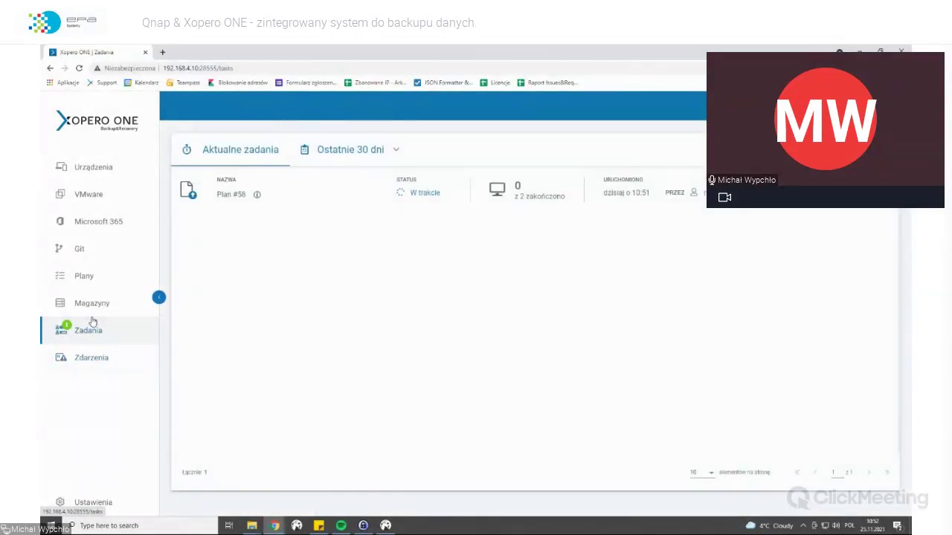
pyautogui.click(257, 196)
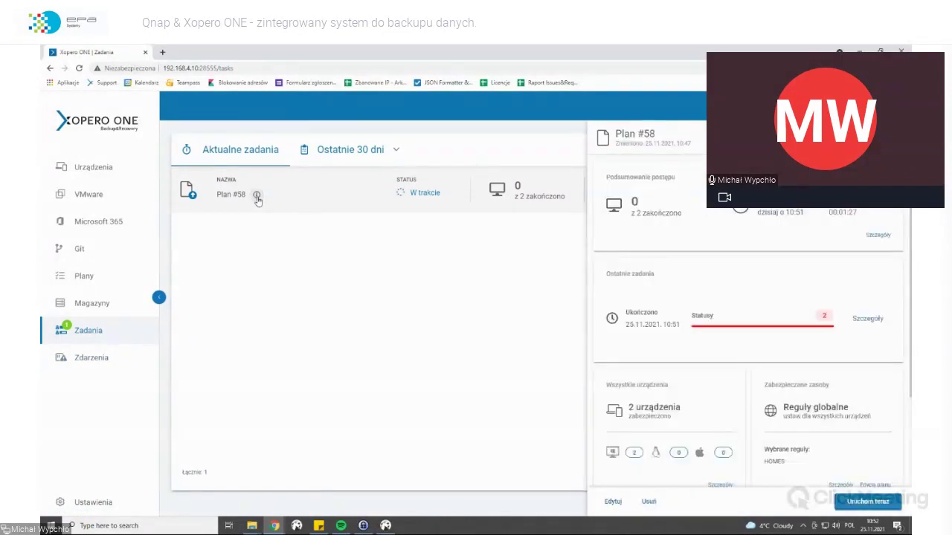
pyautogui.click(311, 207)
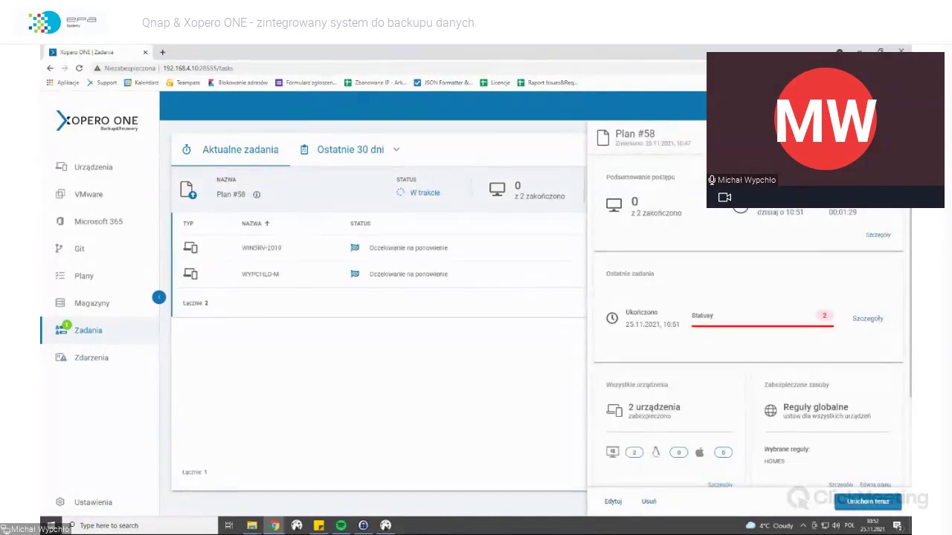
pyautogui.click(392, 200)
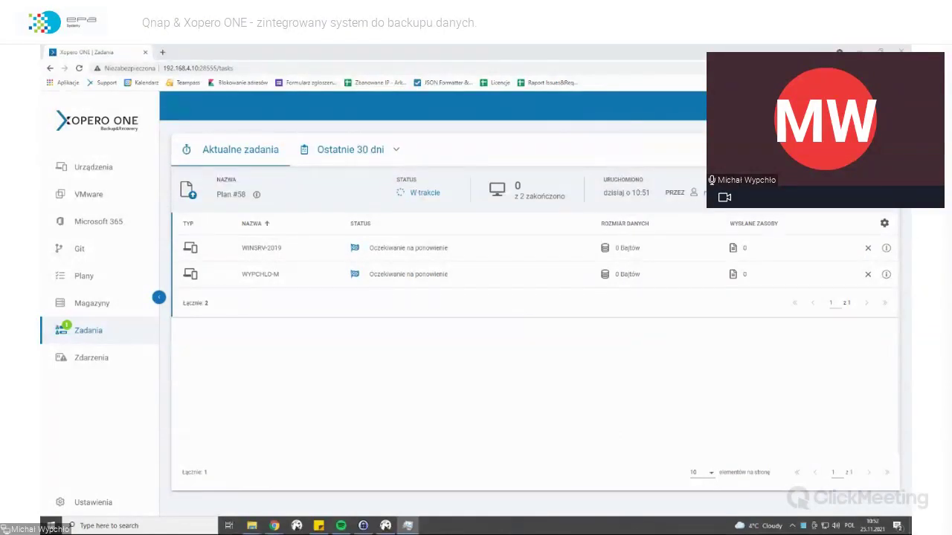
# View the list of protected devices and the list of backup storages
pyautogui.click(136, 173)
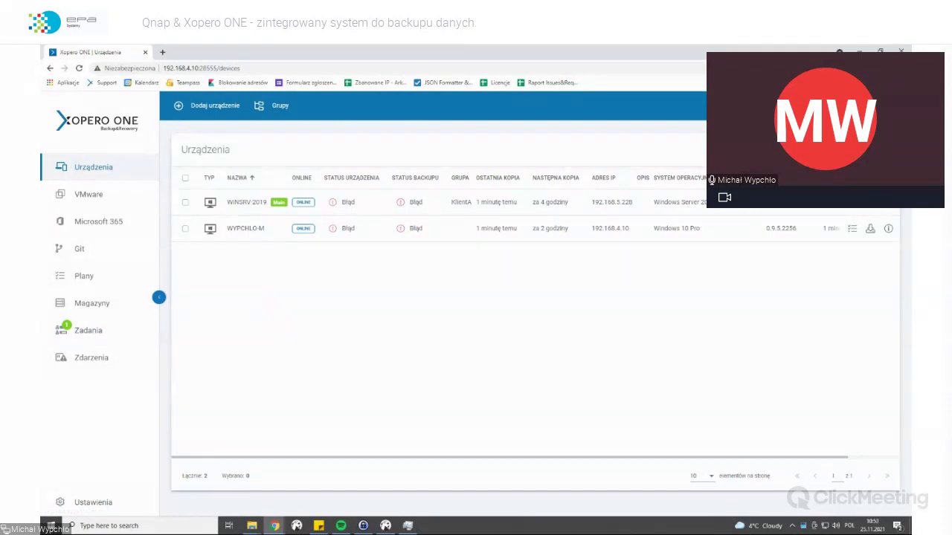
pyautogui.hotkey('alt', 'Tab')
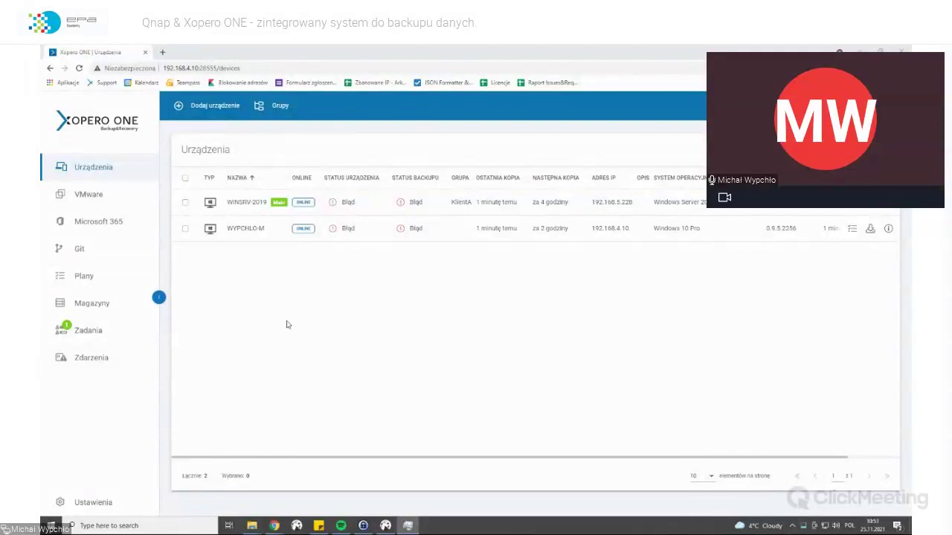
pyautogui.click(93, 303)
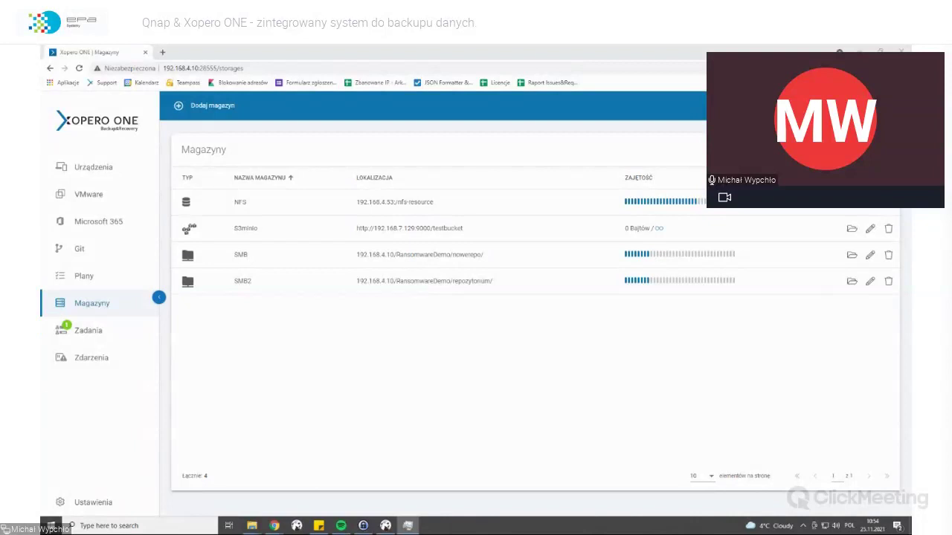
pyautogui.hotkey('alt', 'Tab')
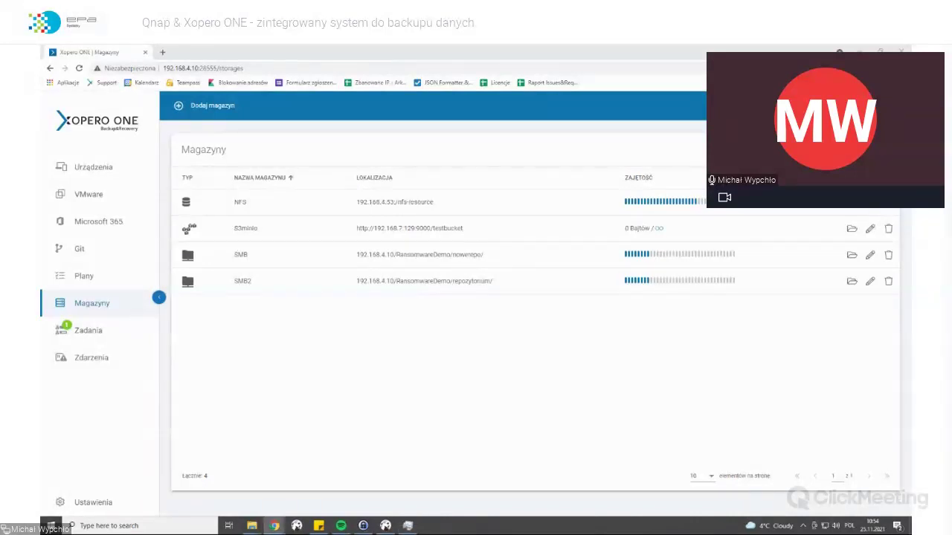